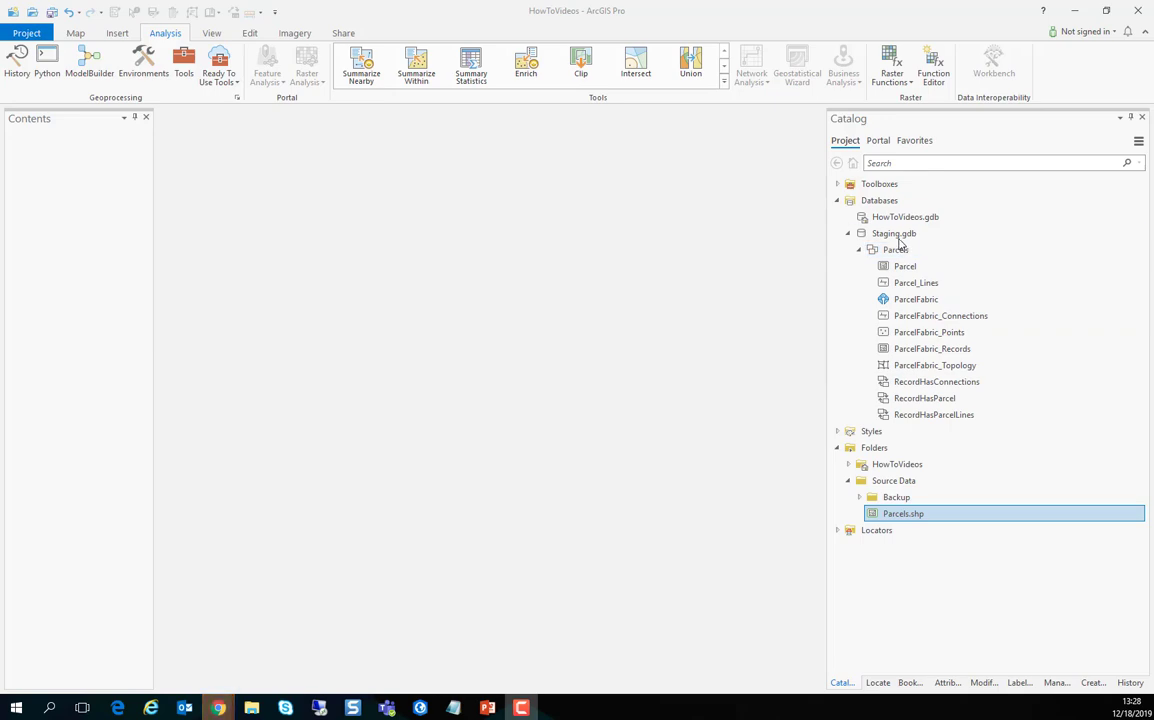
Select Staging.gdb in the Catalog pane and bring up its context menu
left_click(896, 234)
right_click(896, 234)
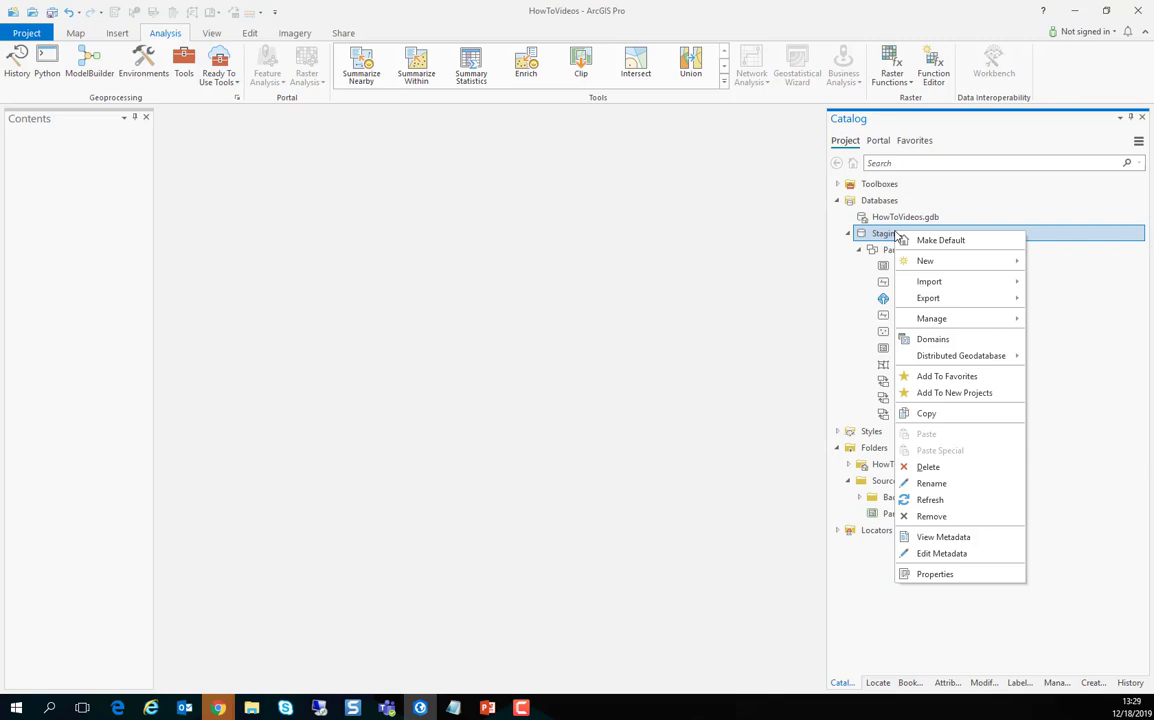
Add a new RecordType domain described as Record Type with field type Long
left_click(918, 340)
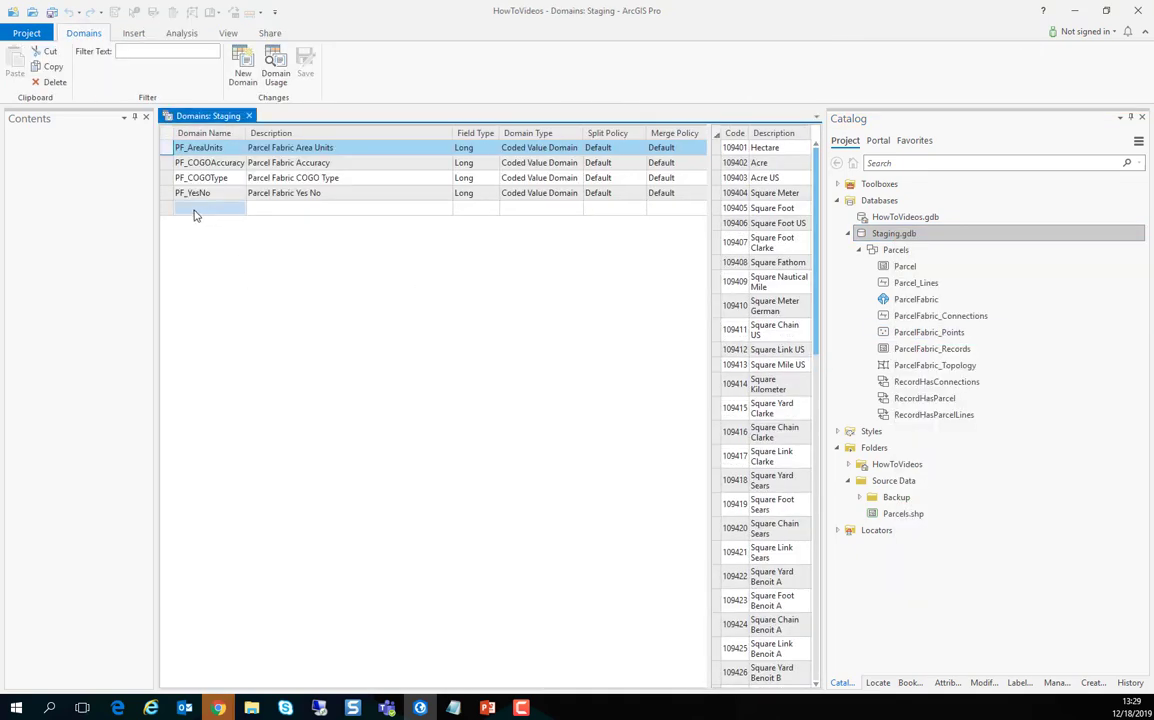
left_click(195, 210)
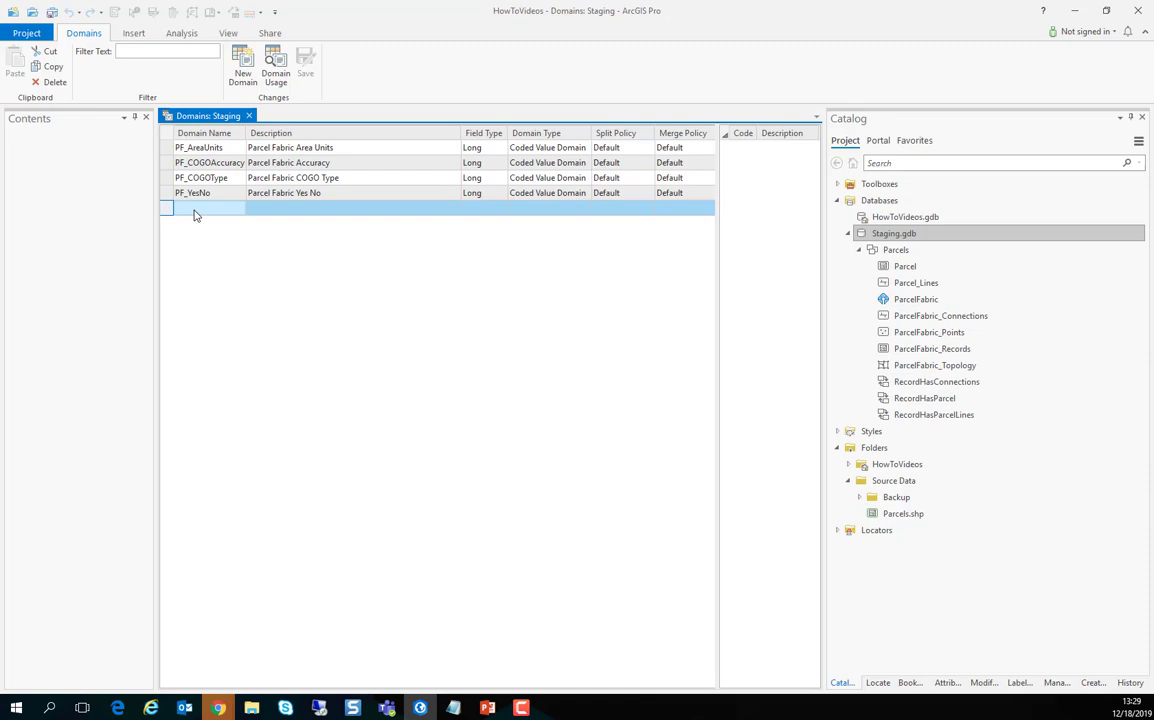
left_click(195, 212)
type("RecordType")
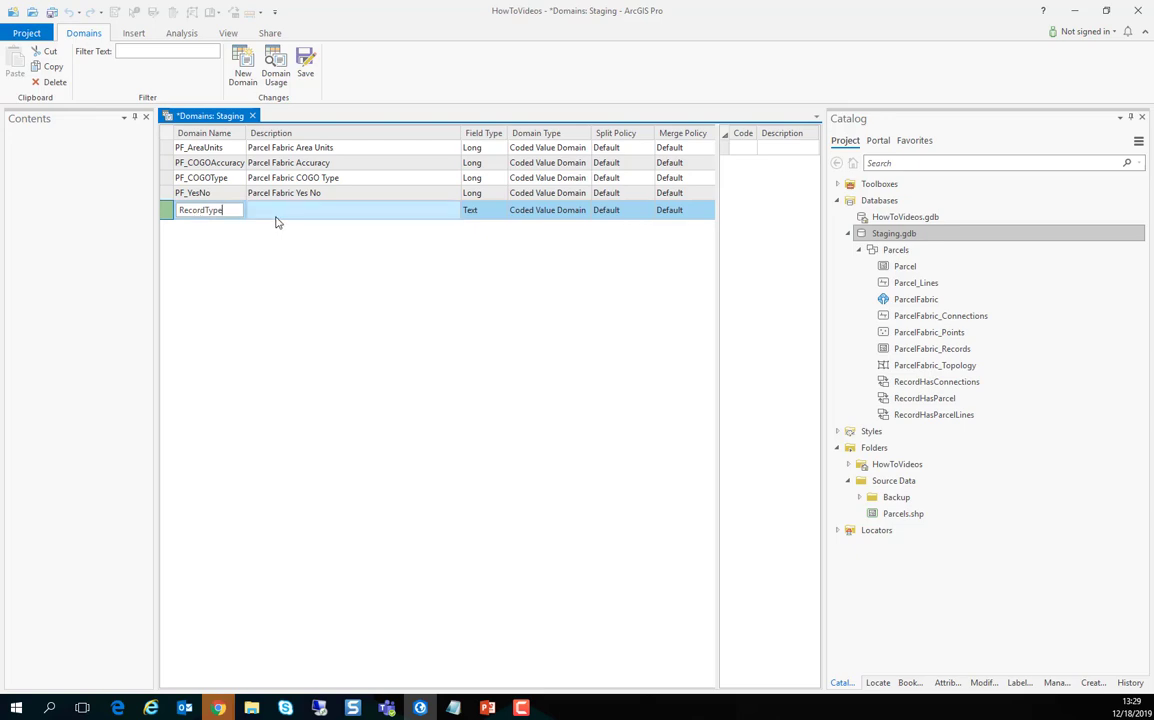
left_click(276, 221)
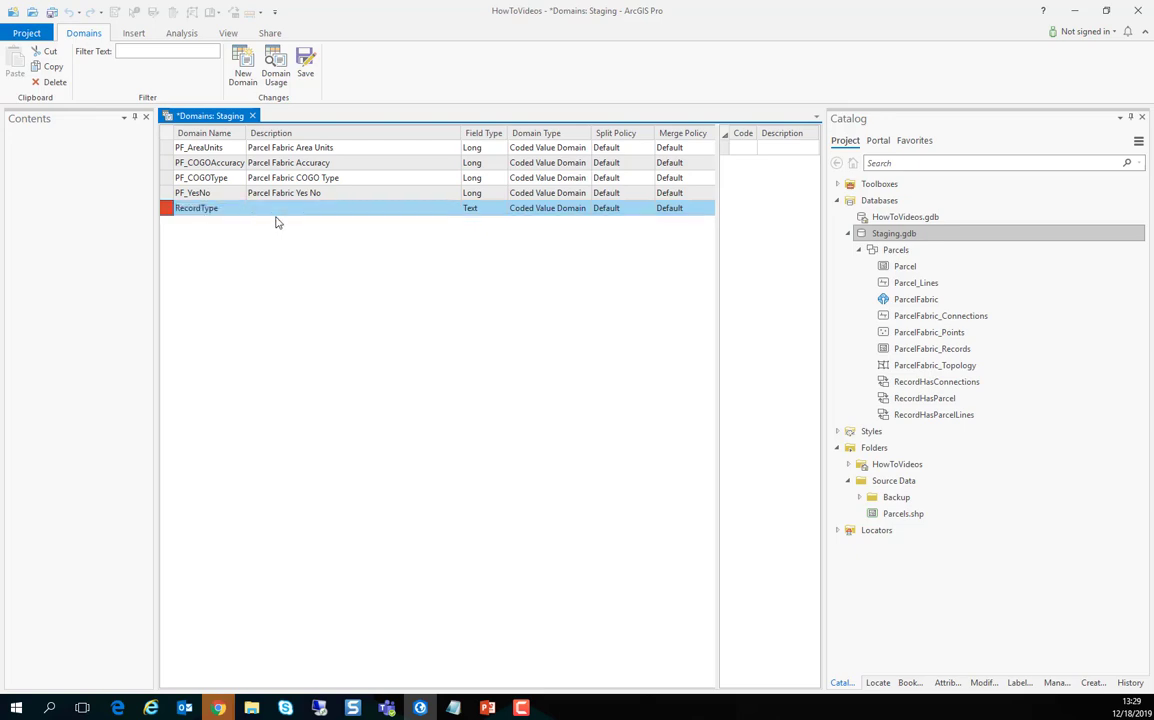
left_click(275, 212)
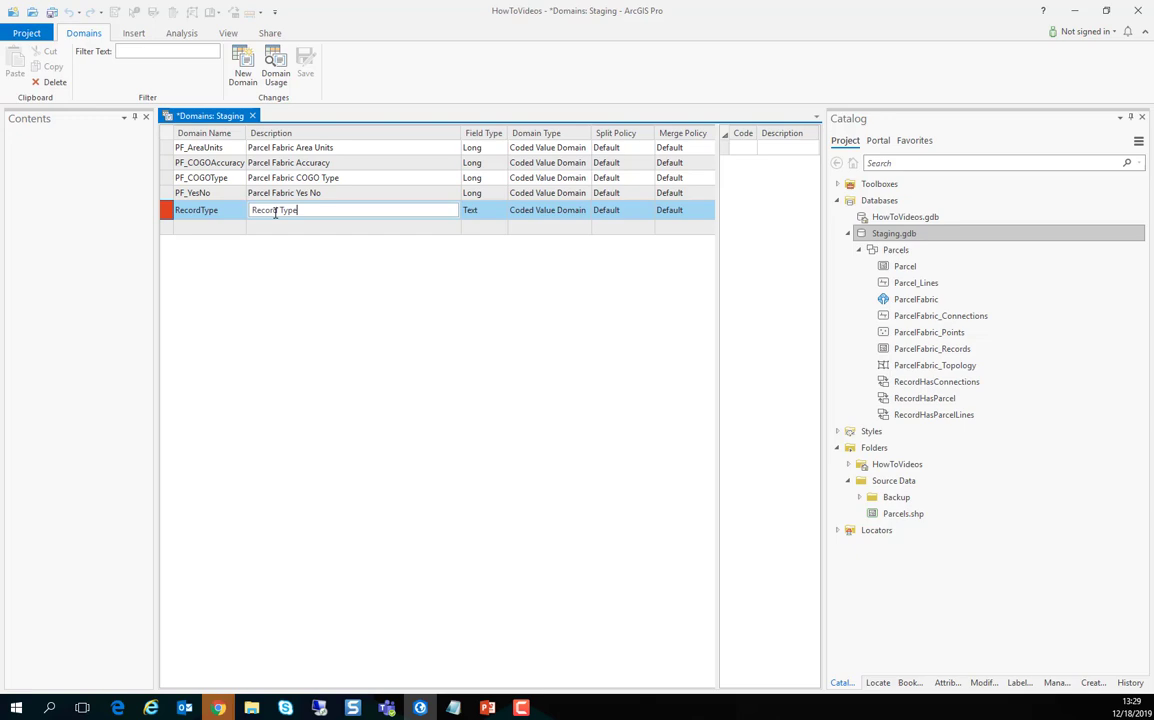
left_click(496, 211)
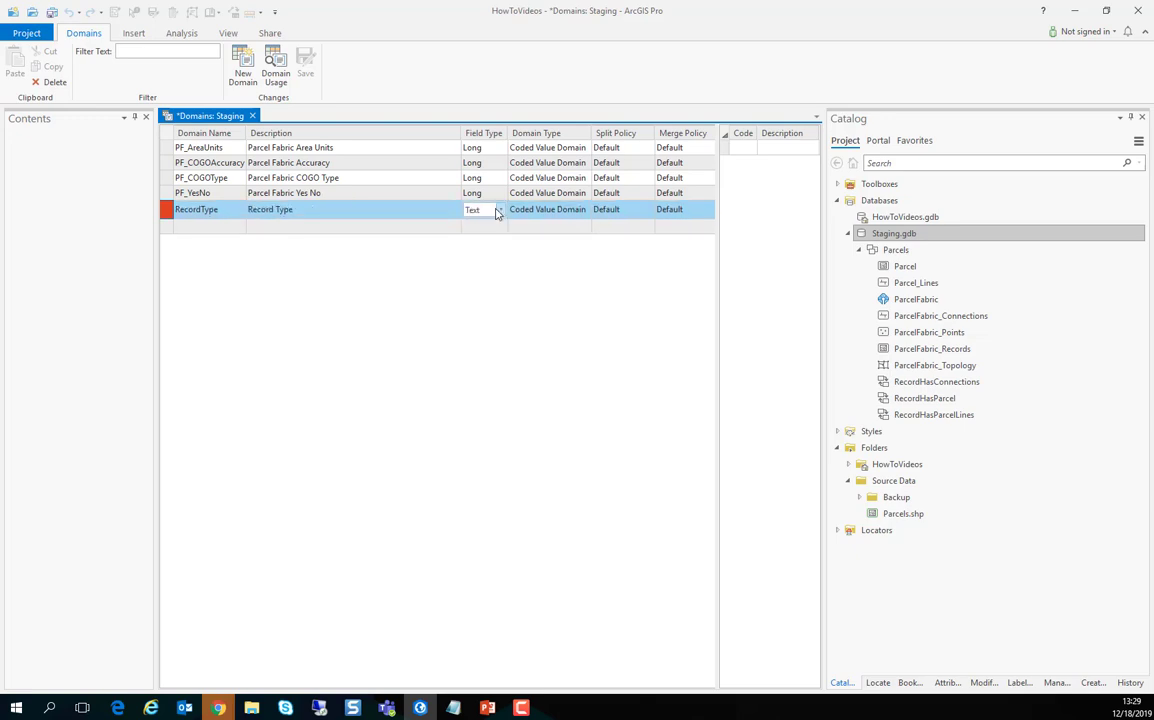
left_click(497, 210)
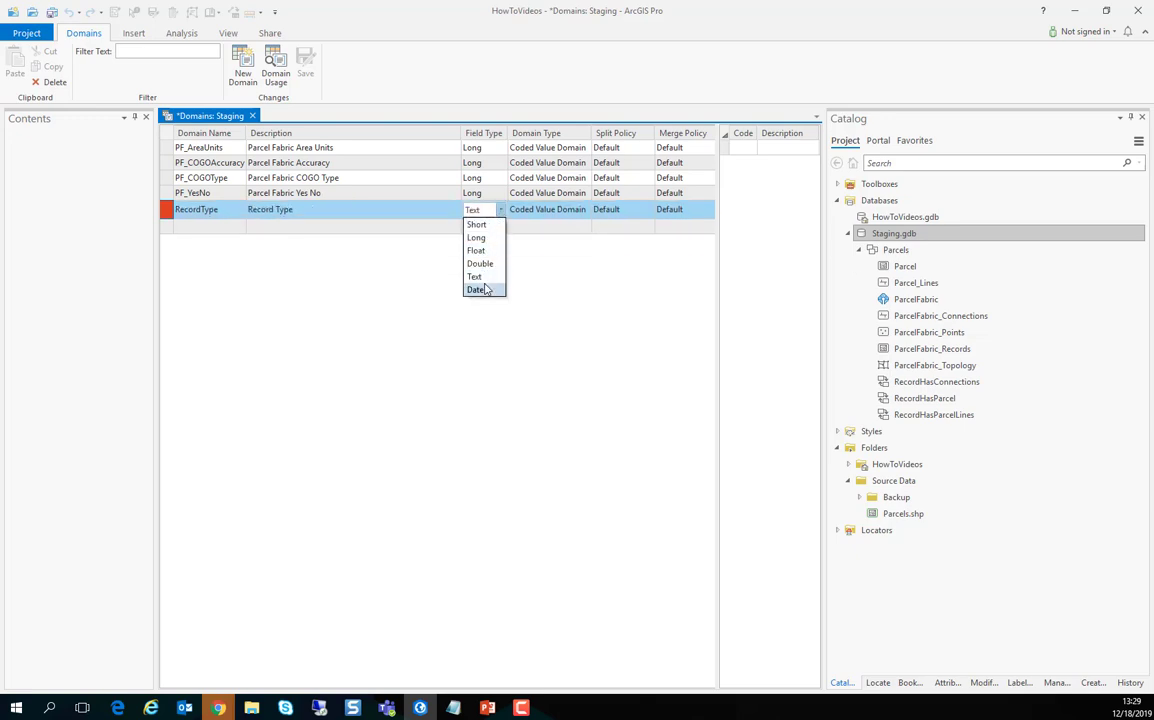
left_click(476, 237)
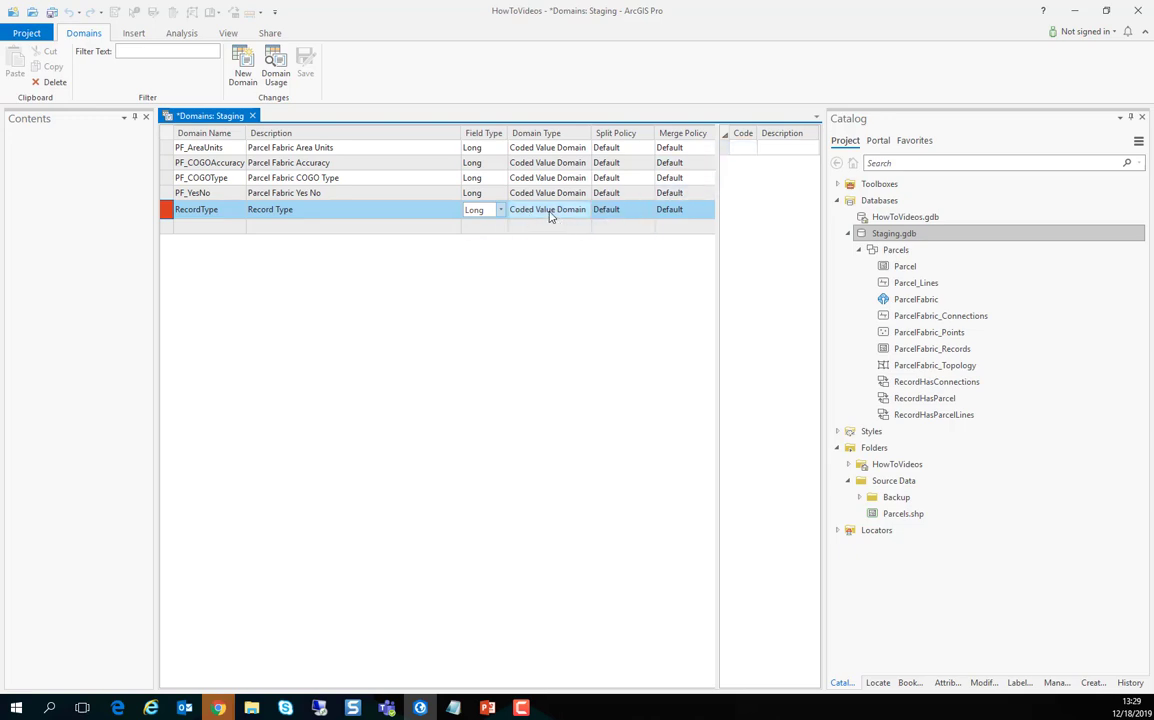
Enter coded values 1 Merge, 2 Split and 3 Subdivision, then save the domain
left_click(743, 149)
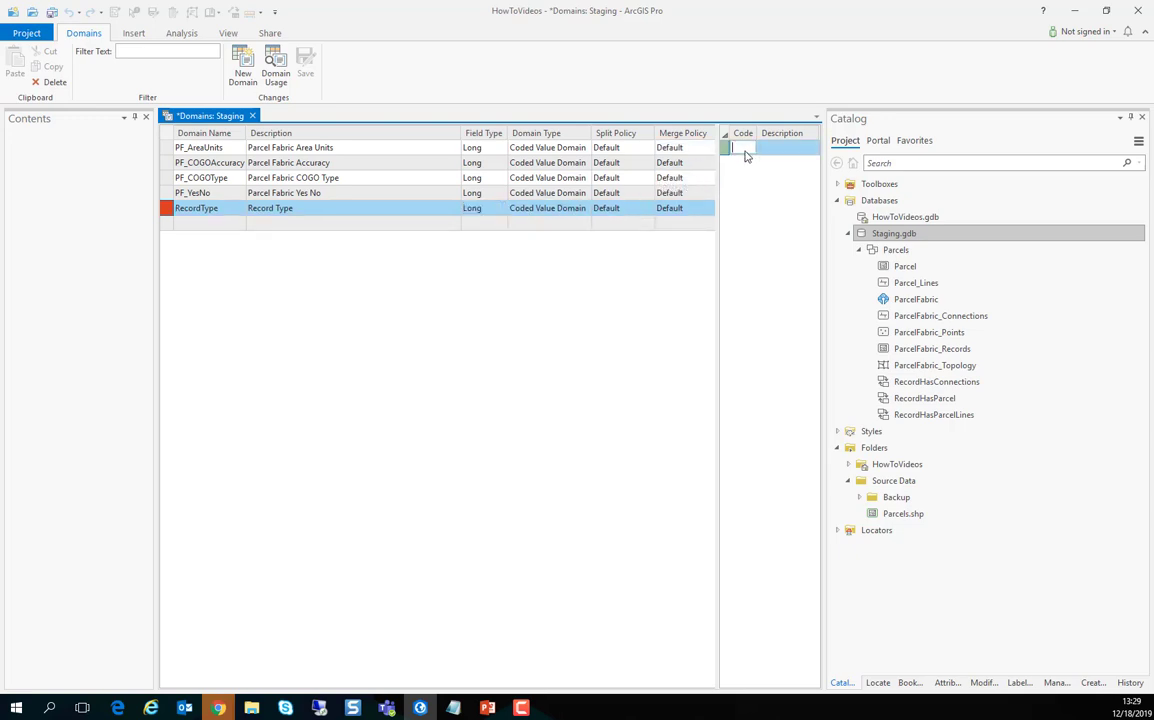
type("1")
left_click(779, 150)
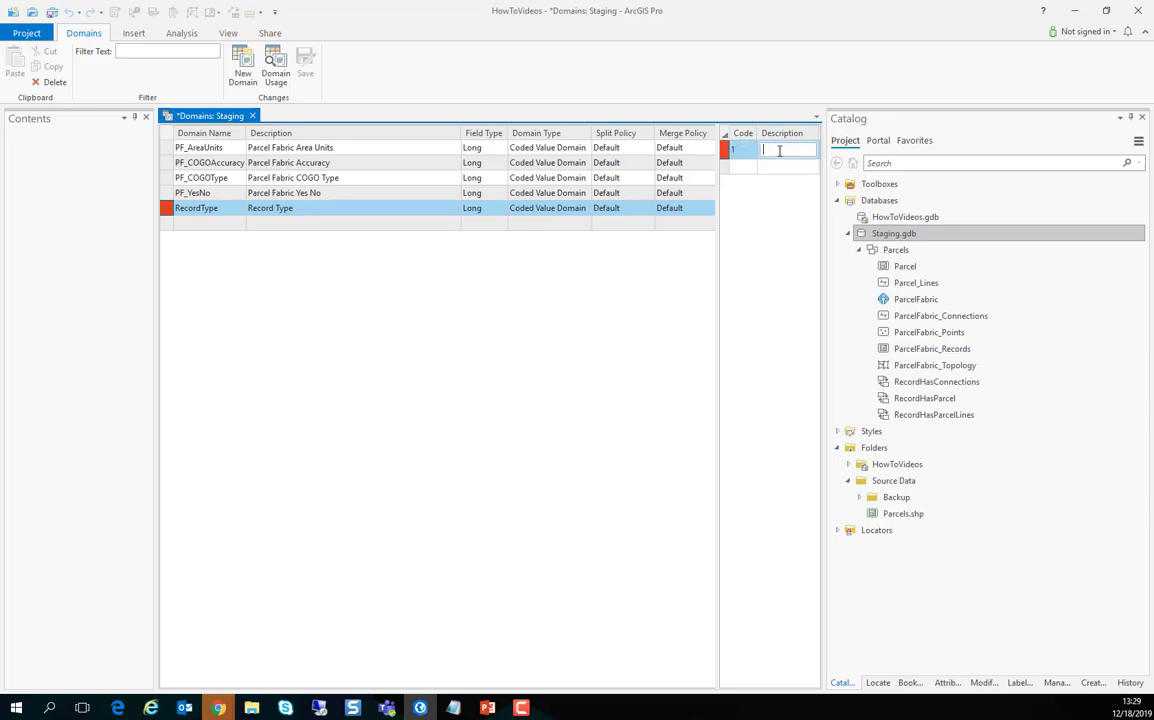
type("Merge")
key("Return")
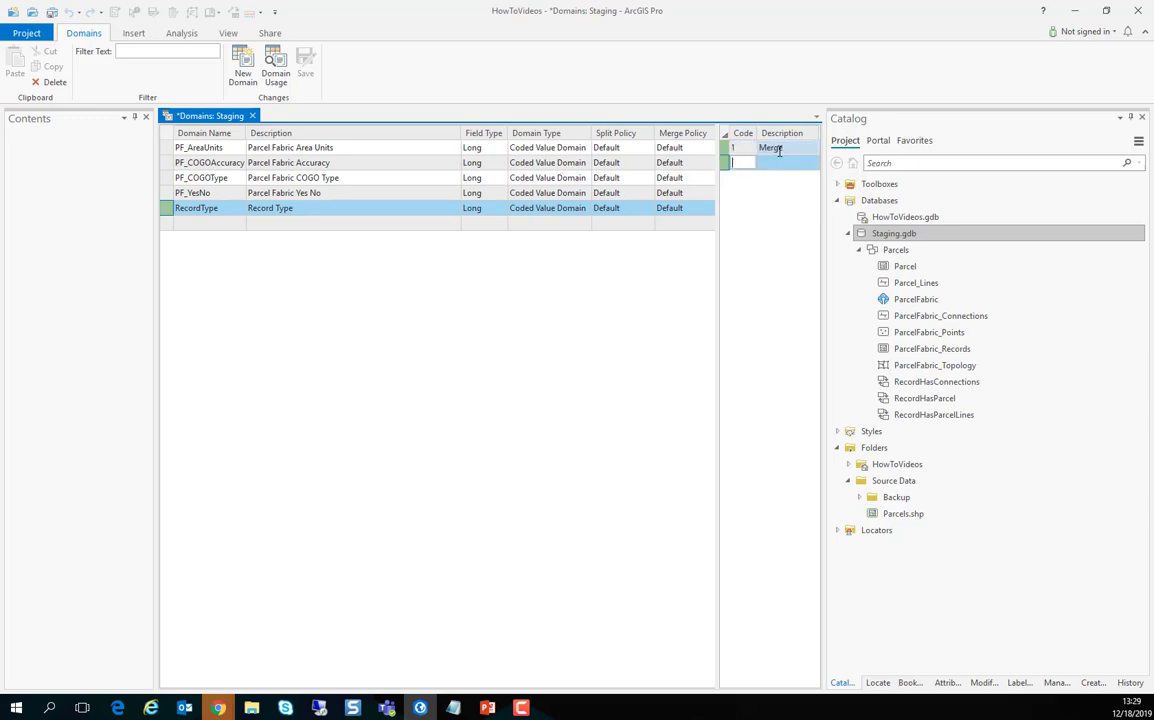
key("Tab")
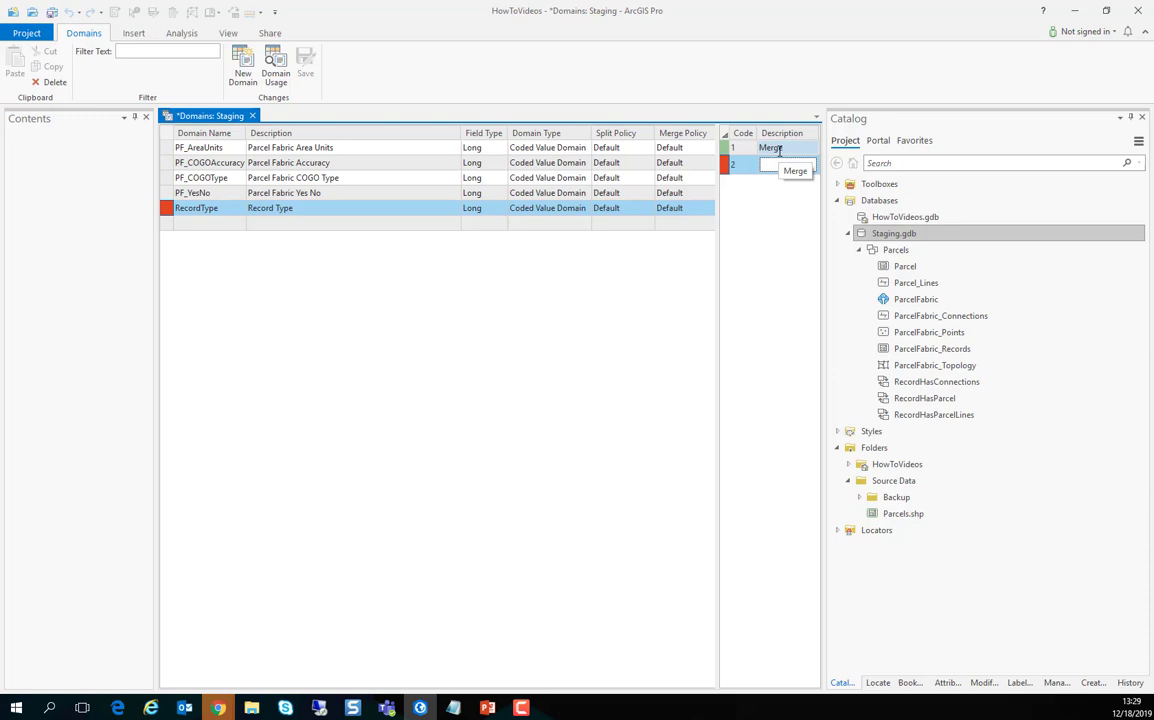
type("Split")
key("Return")
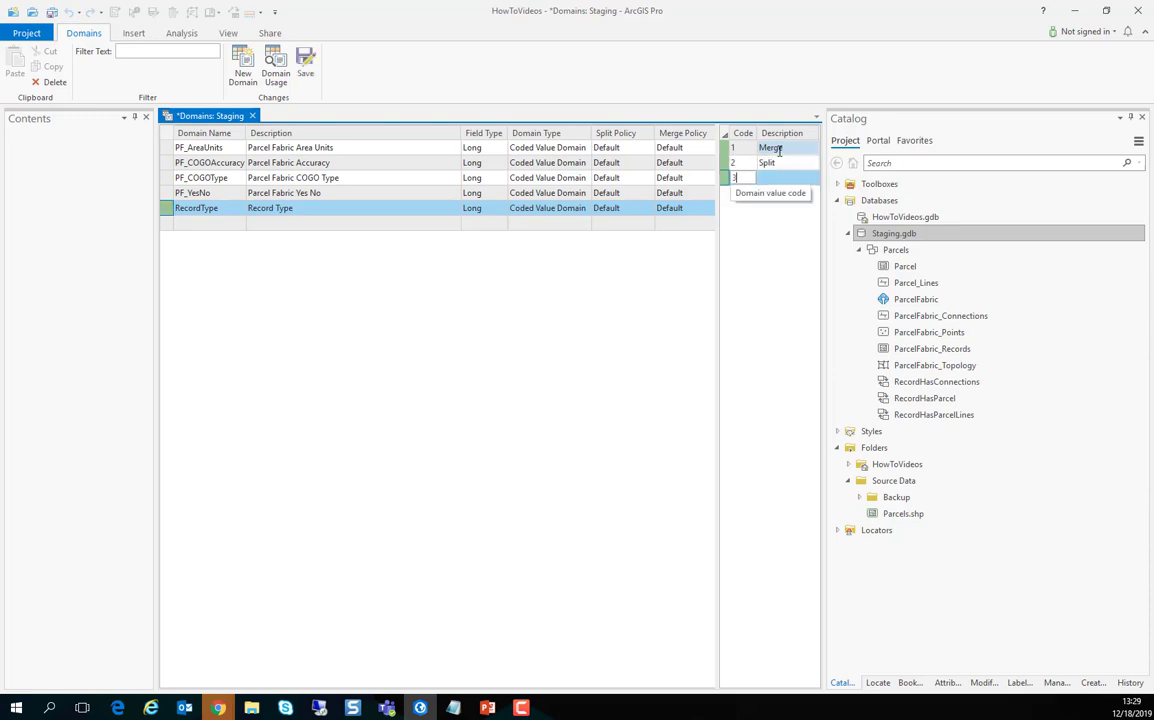
type("3")
key("Tab")
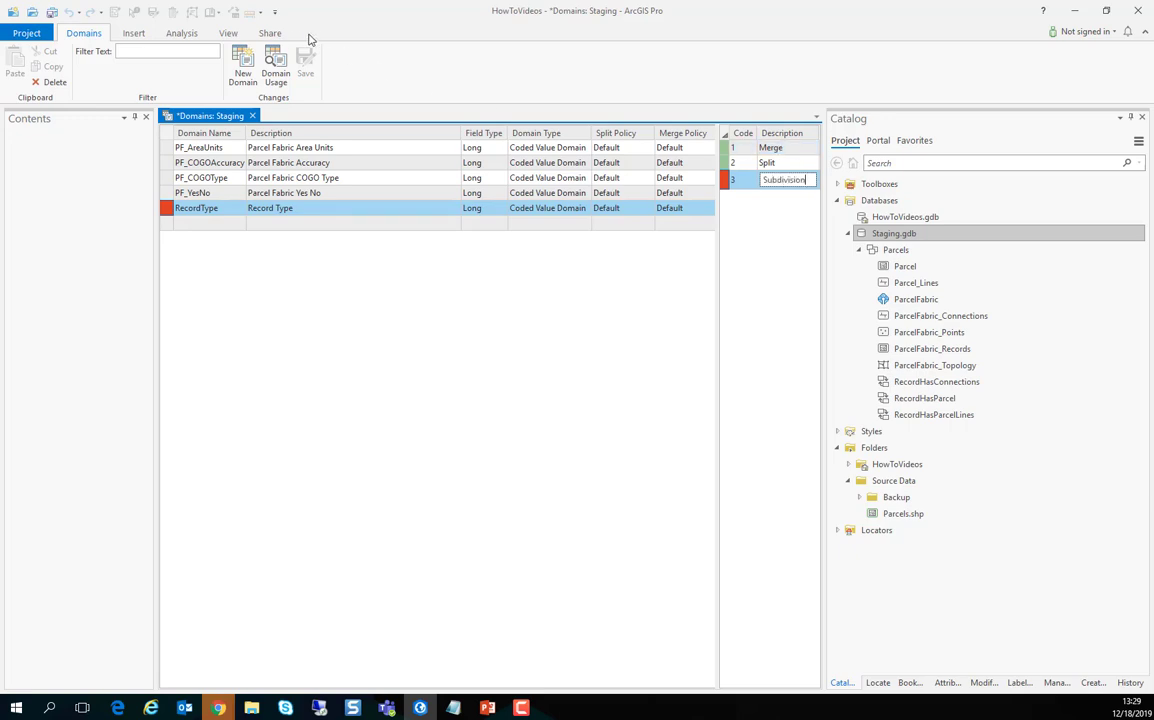
left_click(779, 164)
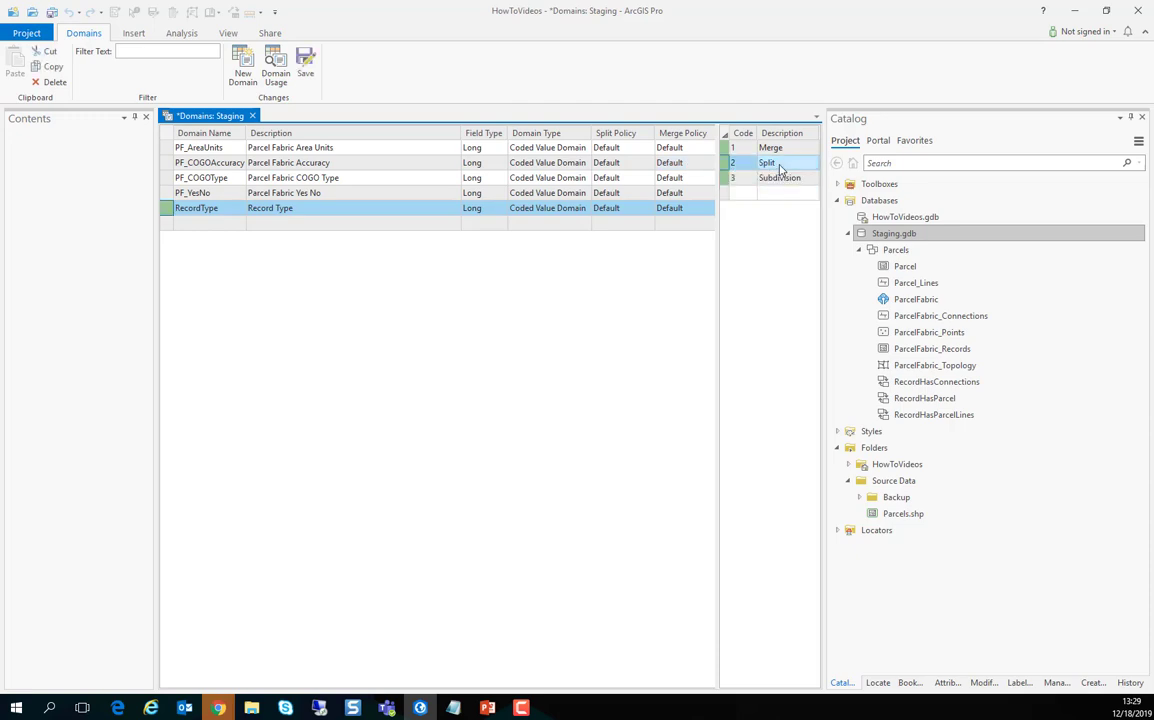
left_click(305, 65)
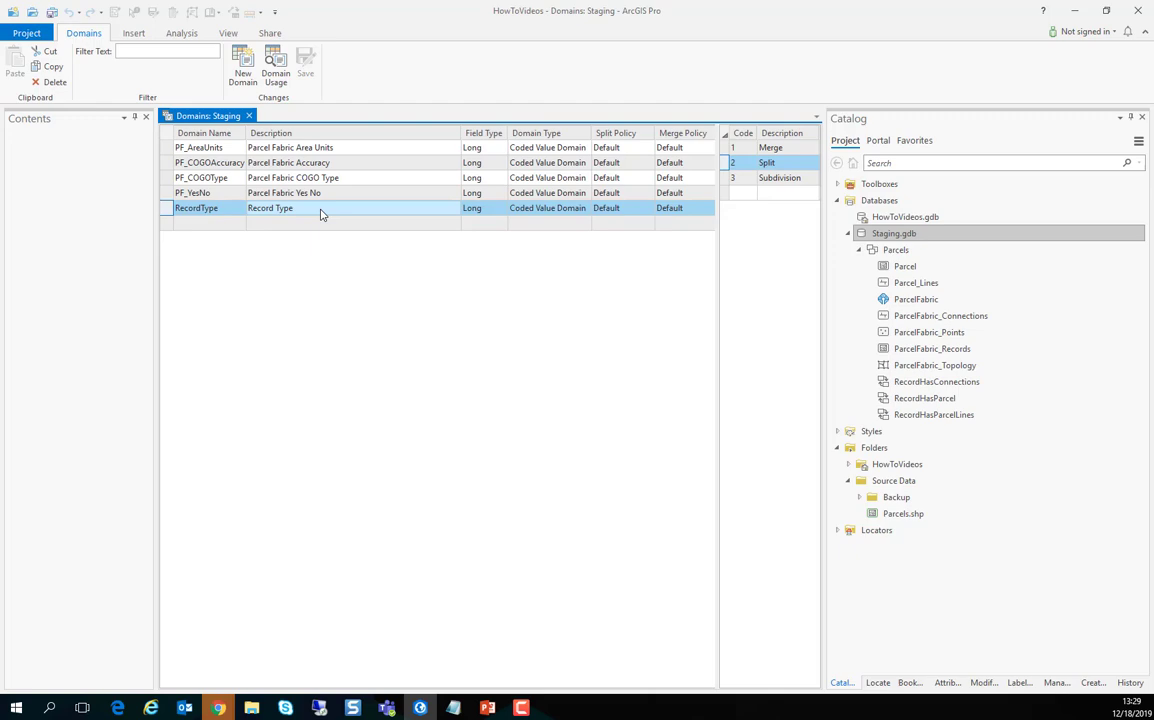
left_click_drag(862, 218, 250, 119)
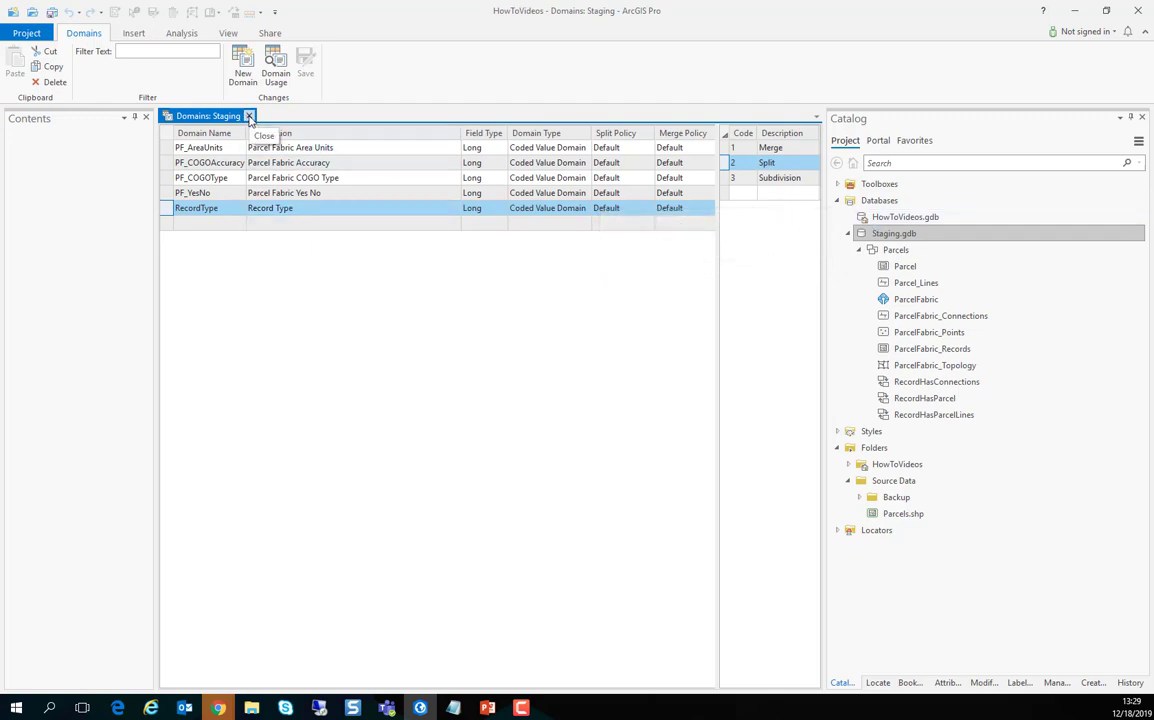
Close the Staging domains view and bring up the Design menu for ParcelFabric_Records
left_click(250, 117)
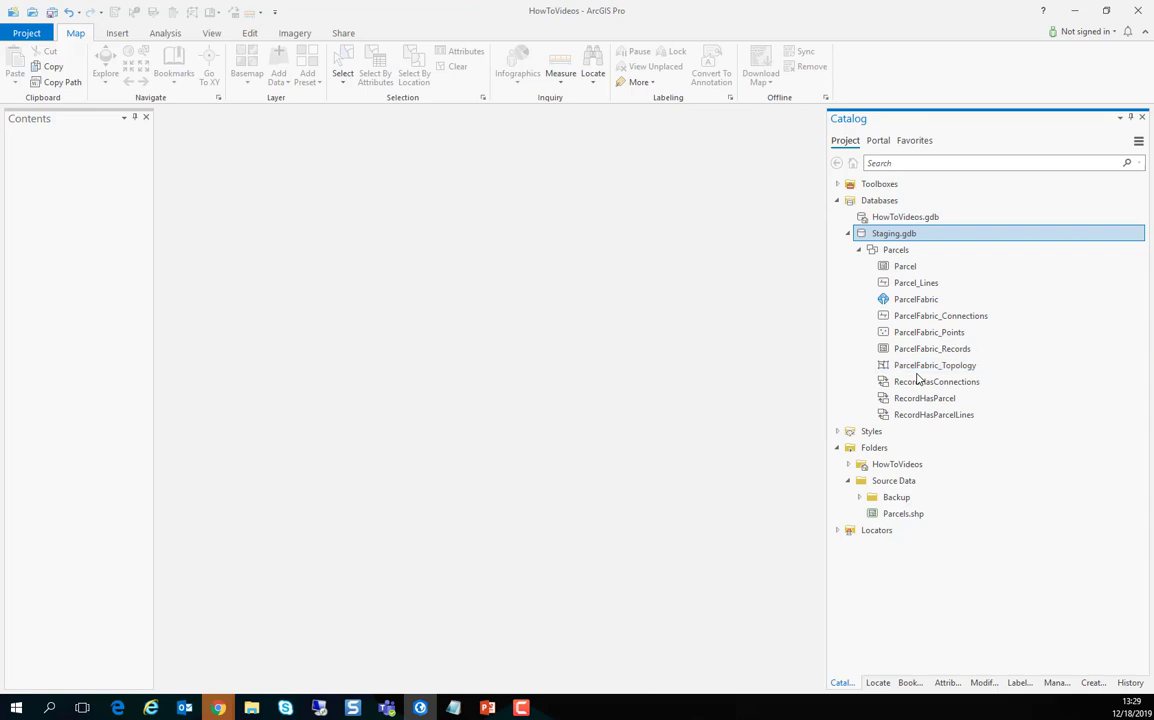
left_click(921, 350)
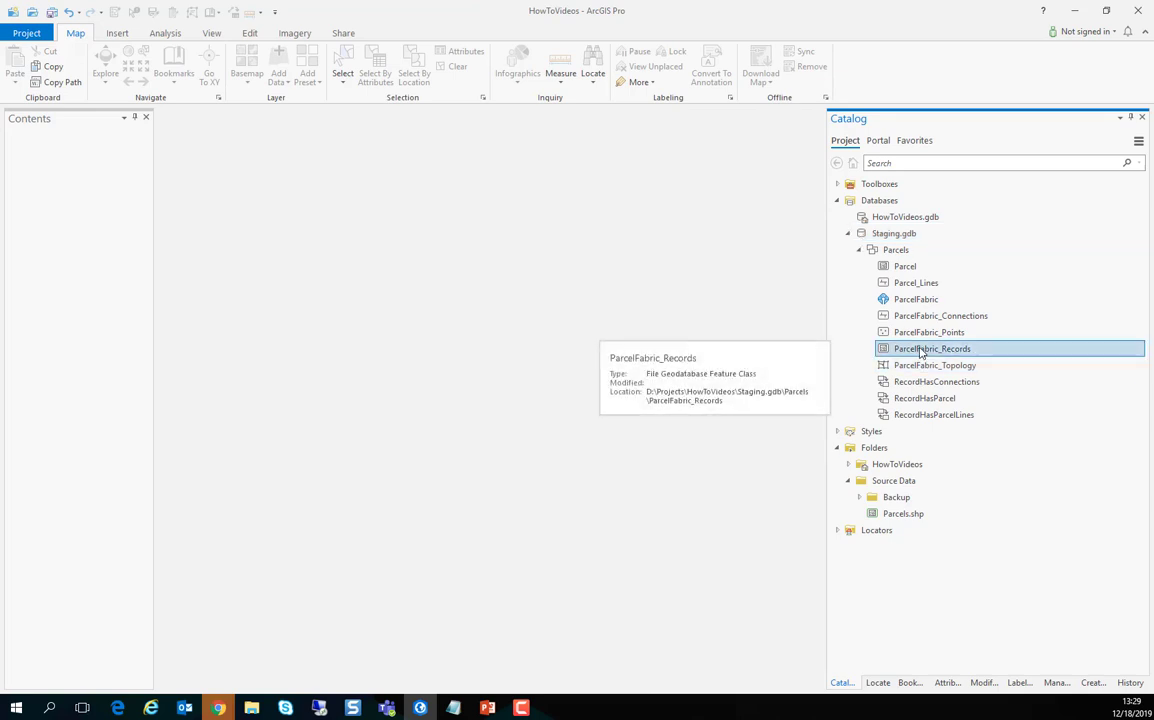
right_click(921, 350)
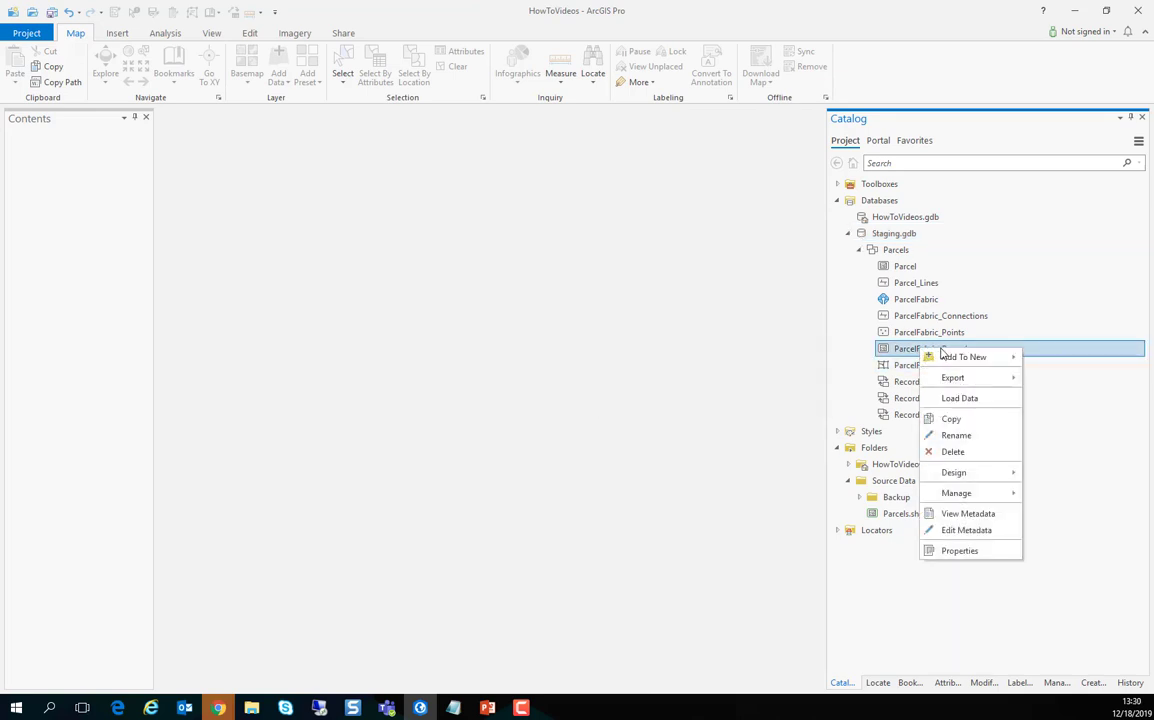
mouse_move(956, 474)
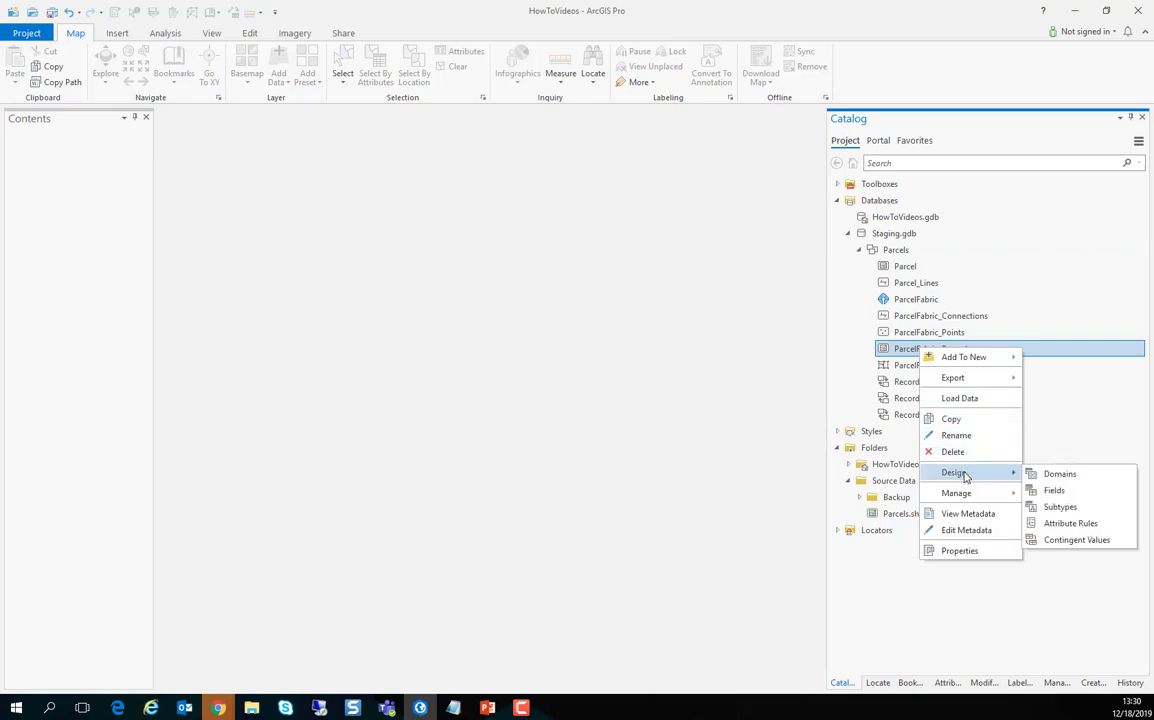
Assign the RecordType domain to the RecordType field of ParcelFabric_Records and save
left_click(1055, 492)
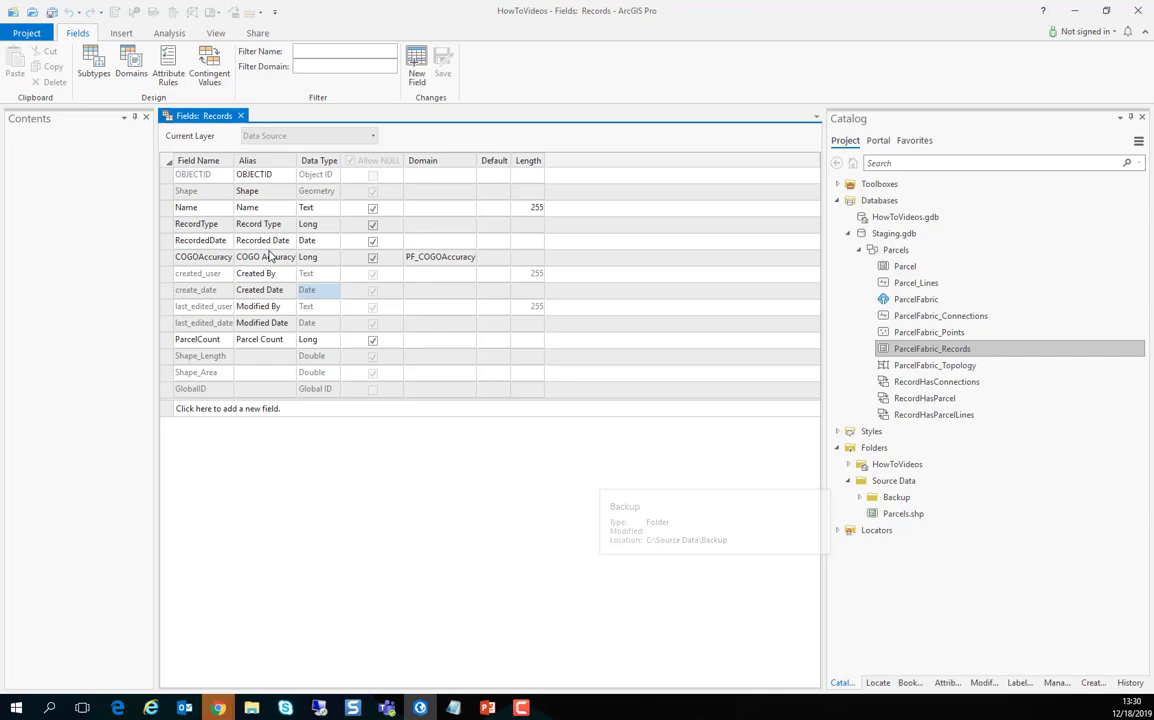
left_click(434, 229)
left_click(469, 226)
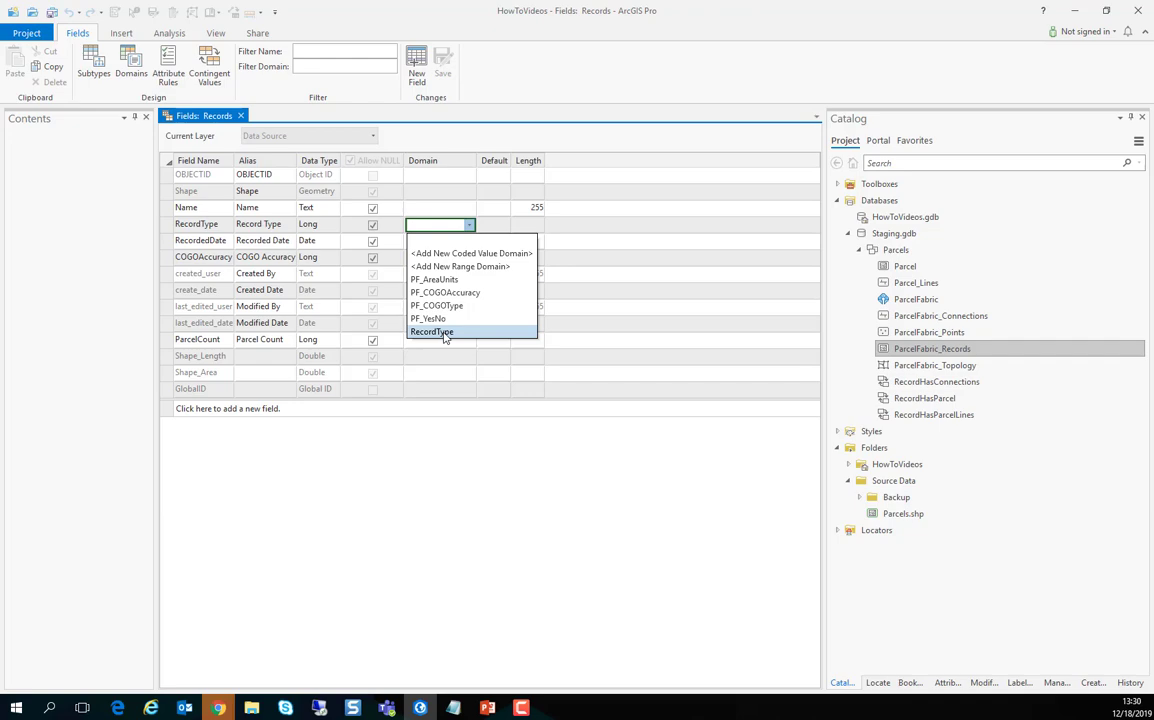
left_click(444, 336)
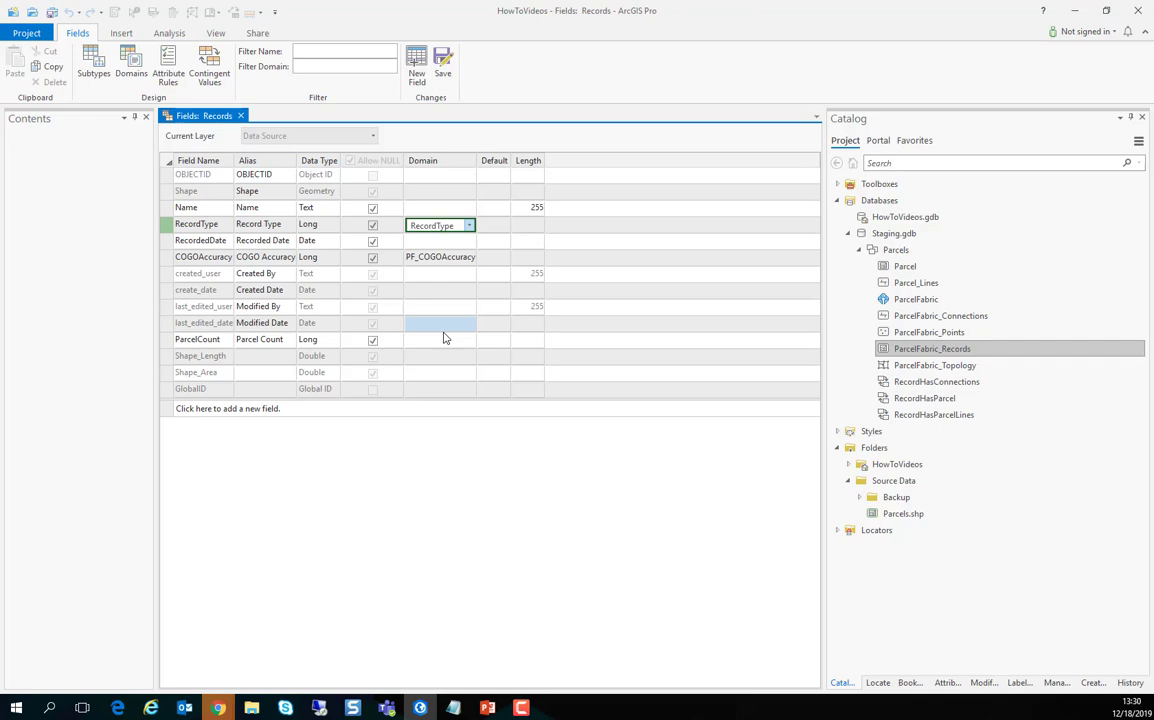
left_click(443, 72)
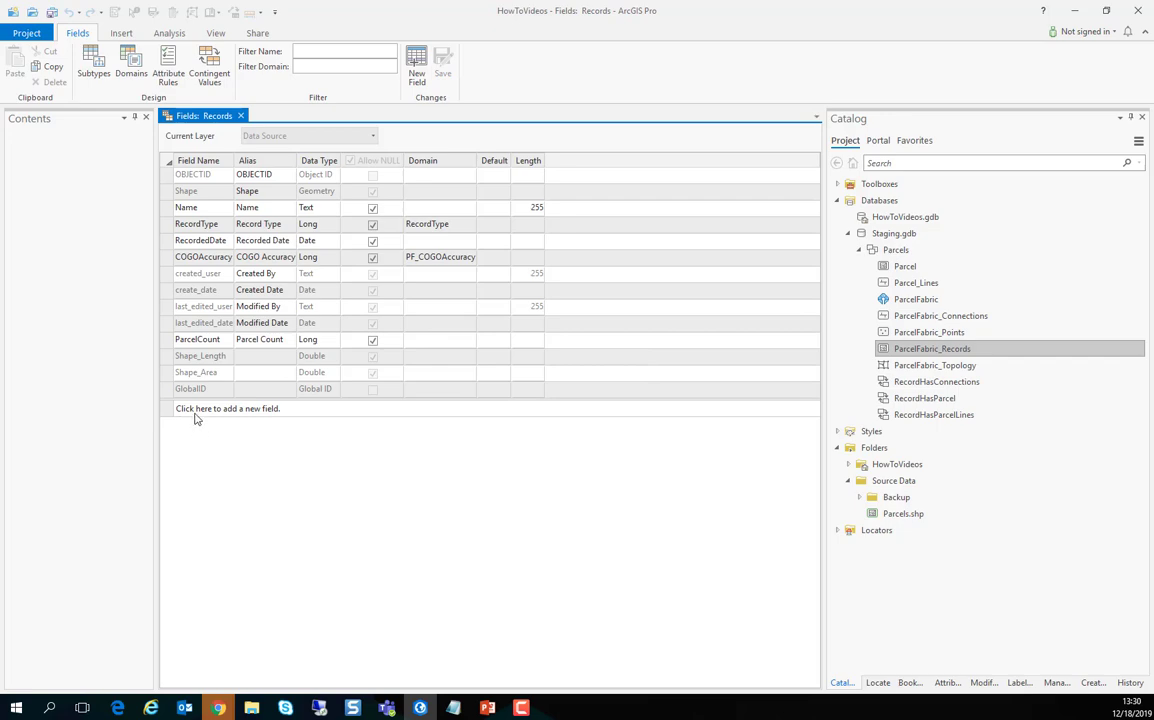
Add a new field named MyField, then close the Fields view
left_click(196, 412)
type("MyField")
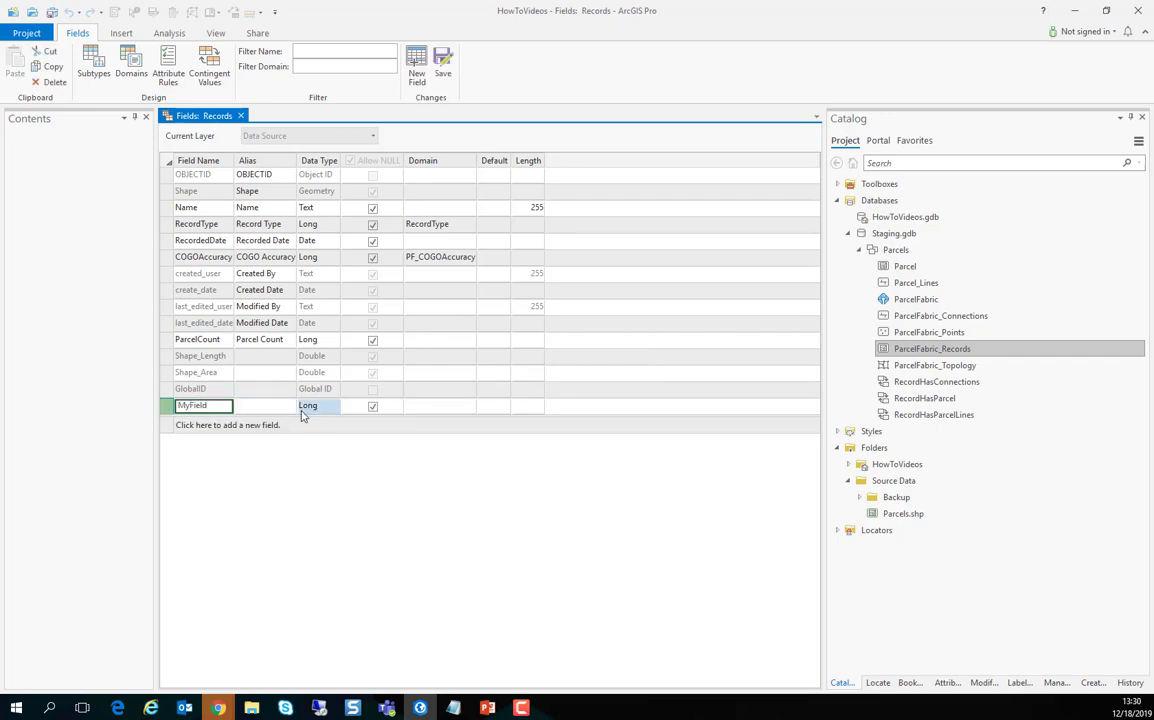
left_click(240, 116)
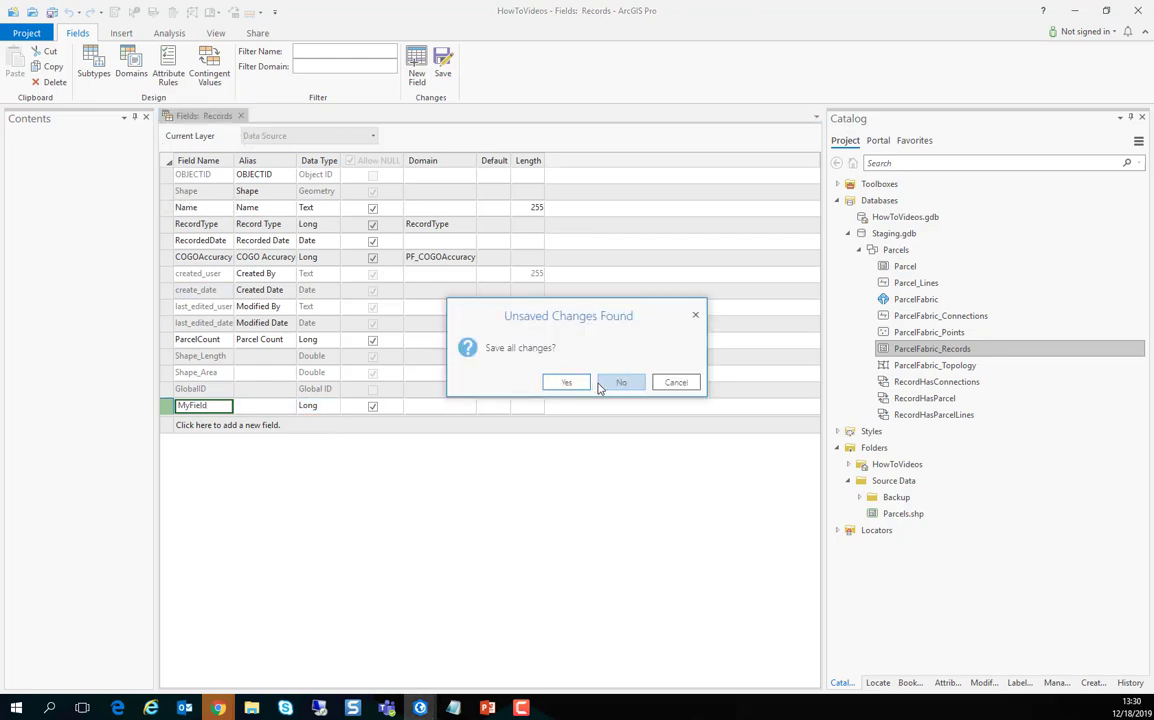
Discard the unsaved MyField and open the Parcels.shp field list through Design > Fields
left_click(618, 383)
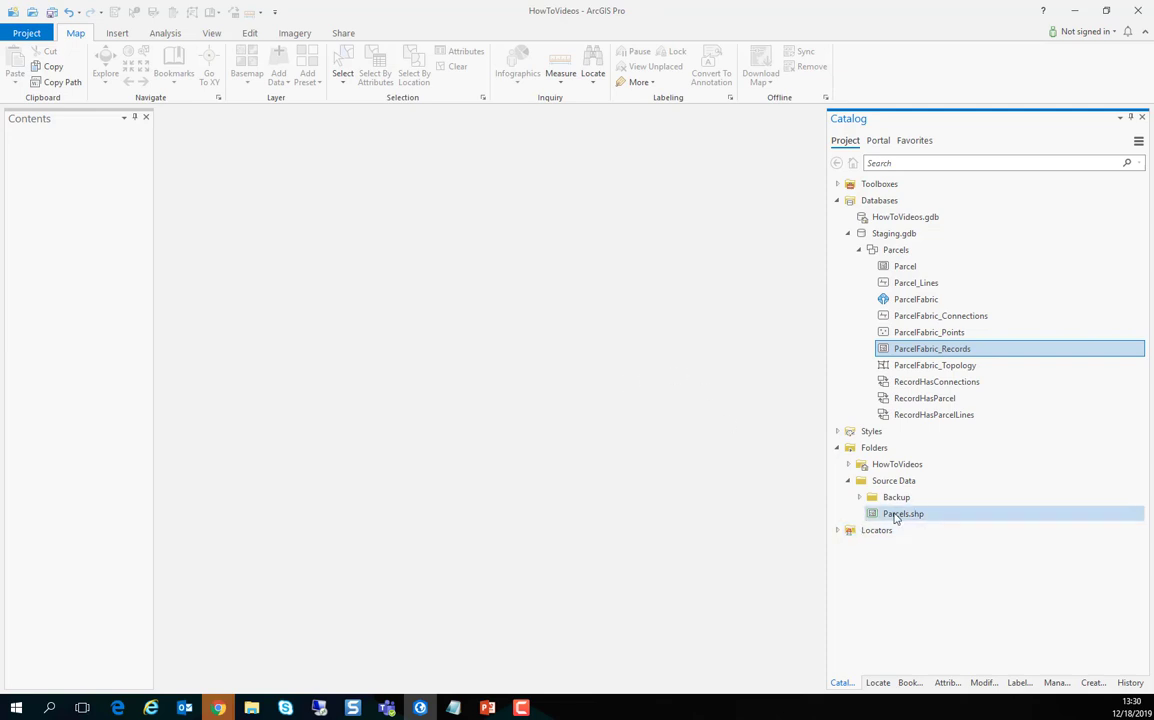
right_click(874, 448)
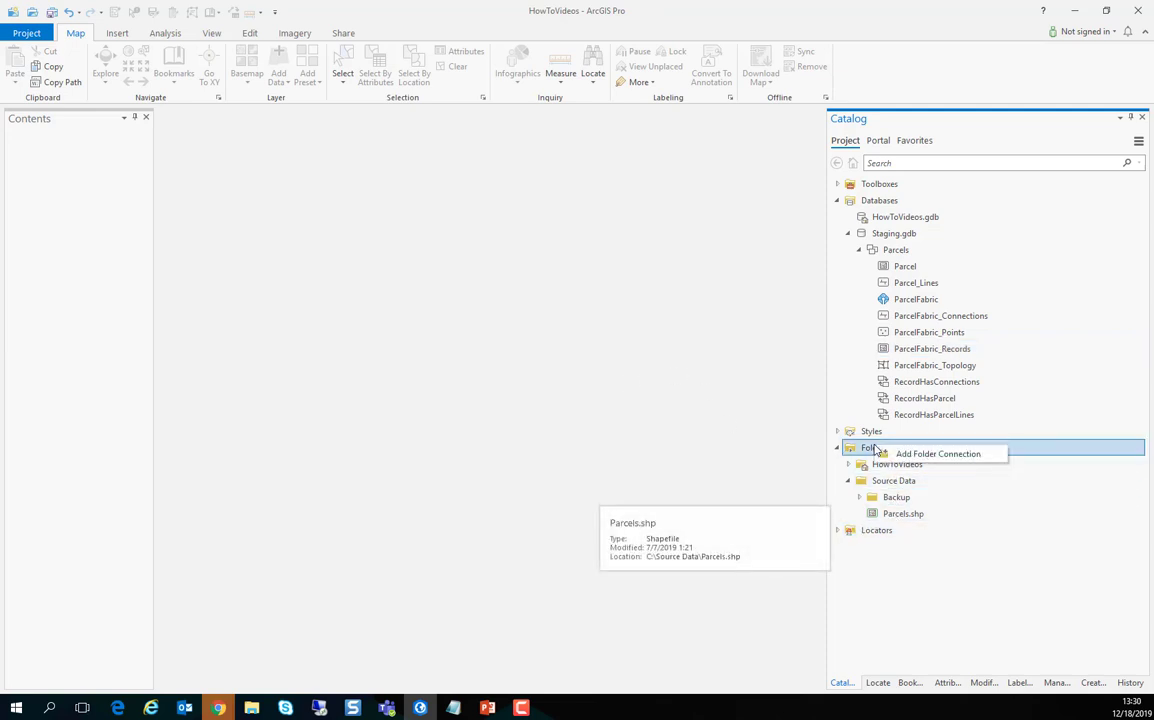
left_click(900, 513)
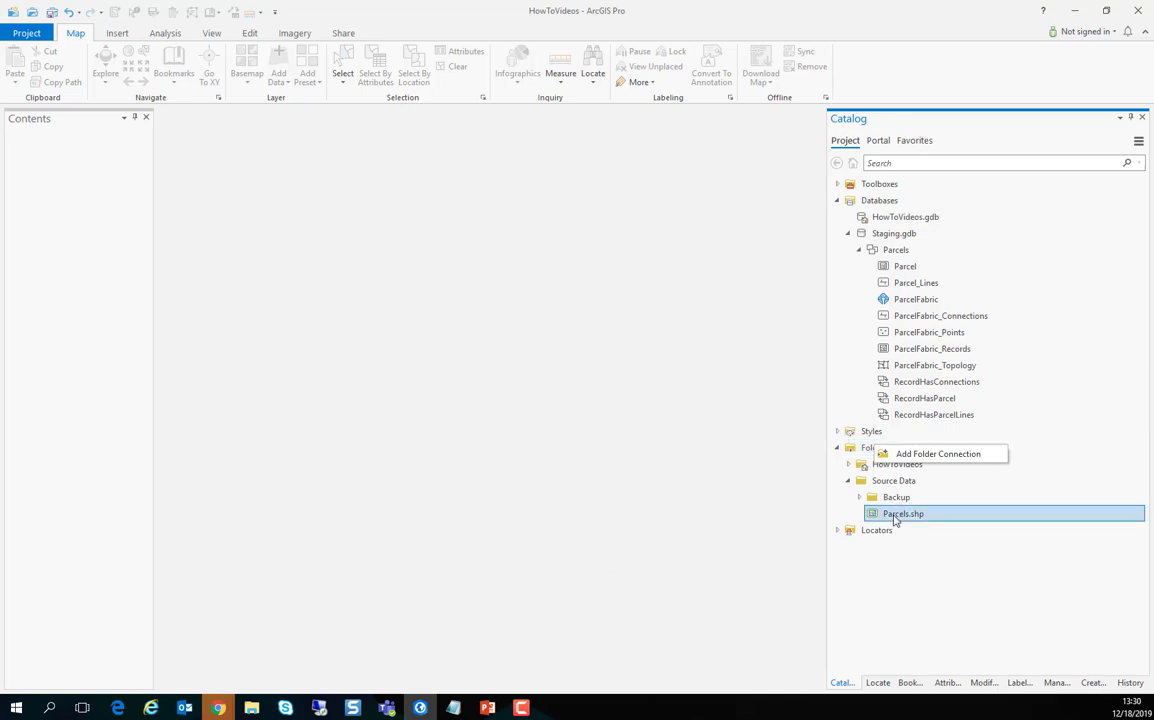
mouse_move(907, 522)
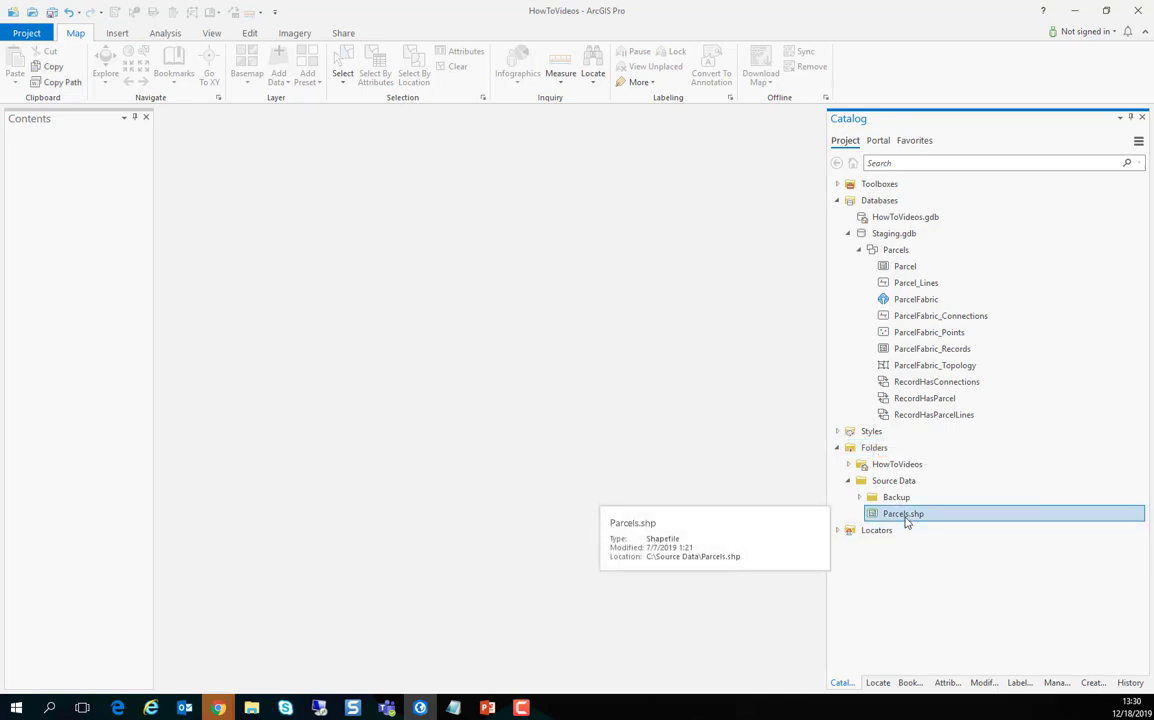
right_click(906, 521)
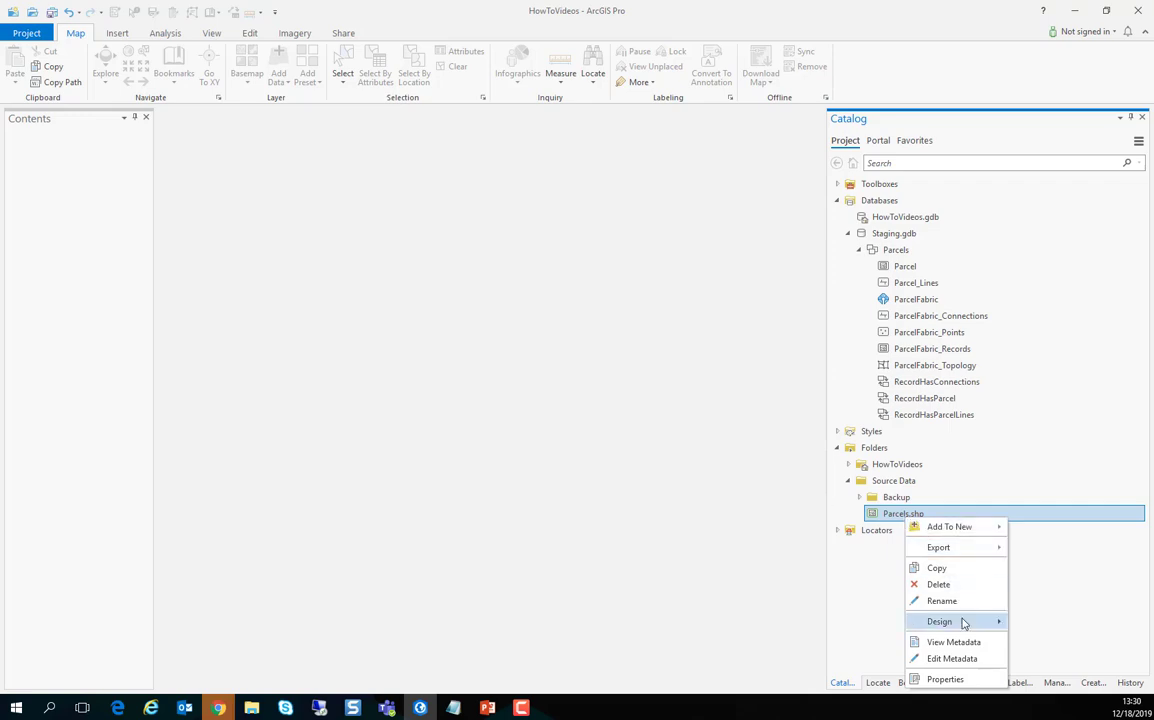
mouse_move(965, 622)
left_click(1032, 622)
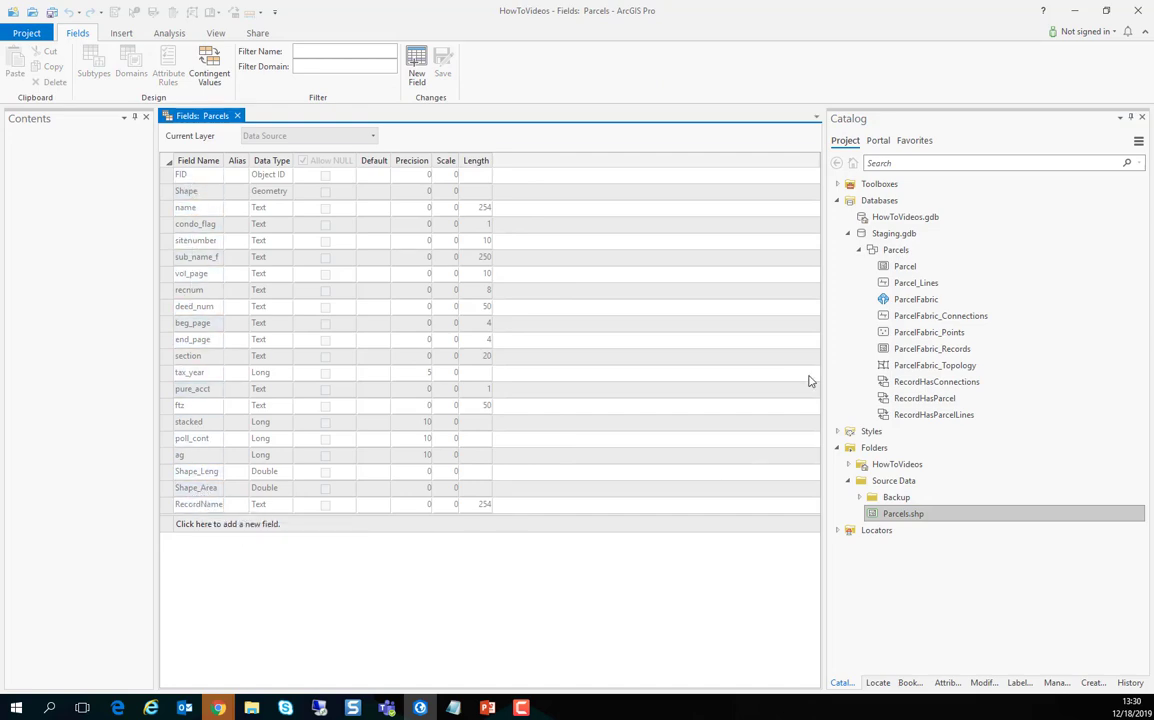
Open the Parcel feature class's fields and dock them beside the Parcels.shp fields
right_click(914, 270)
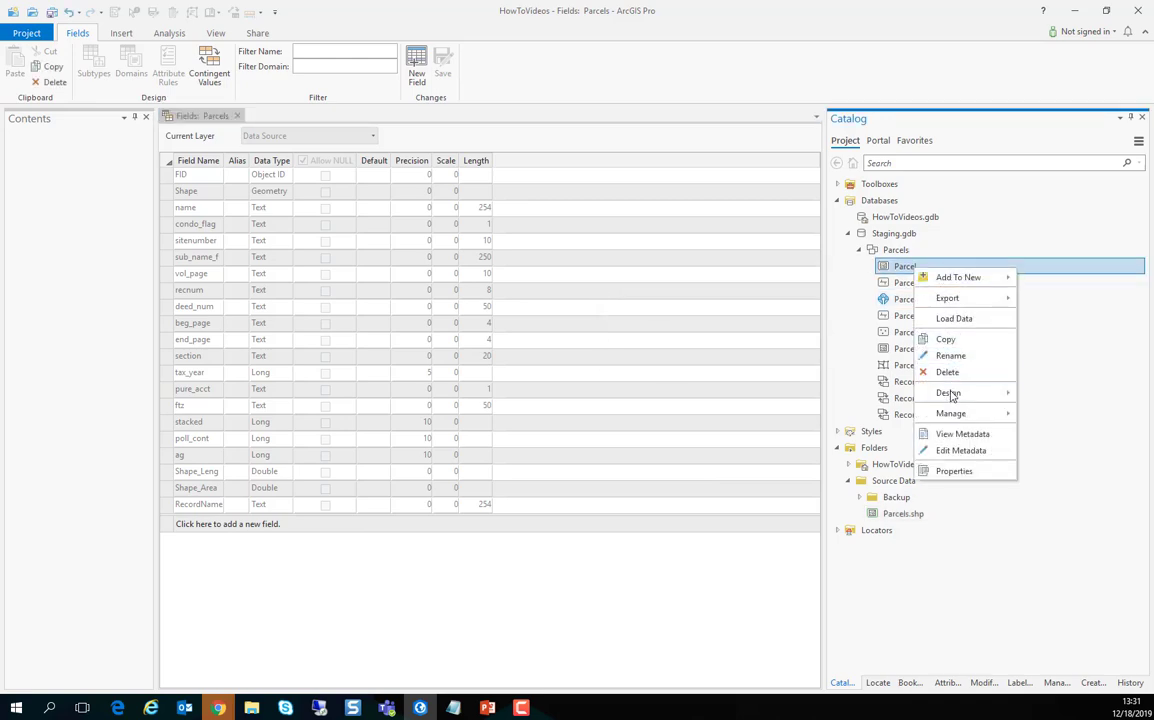
mouse_move(951, 395)
left_click(1053, 411)
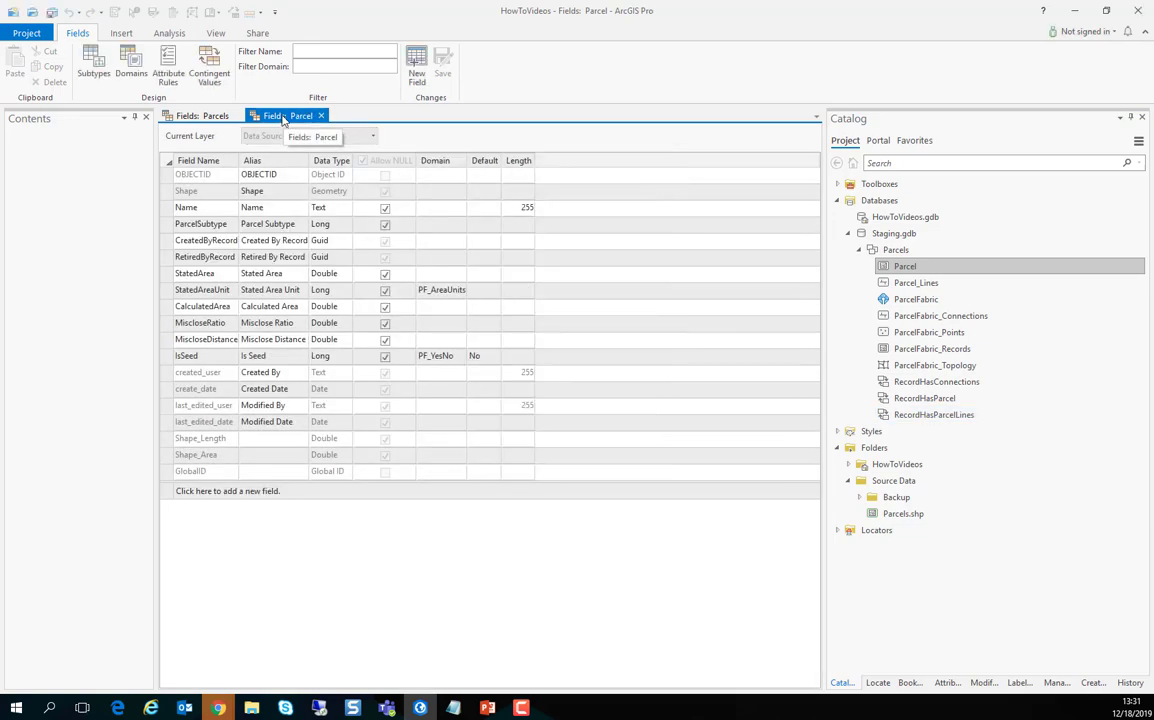
left_click_drag(283, 118, 543, 398)
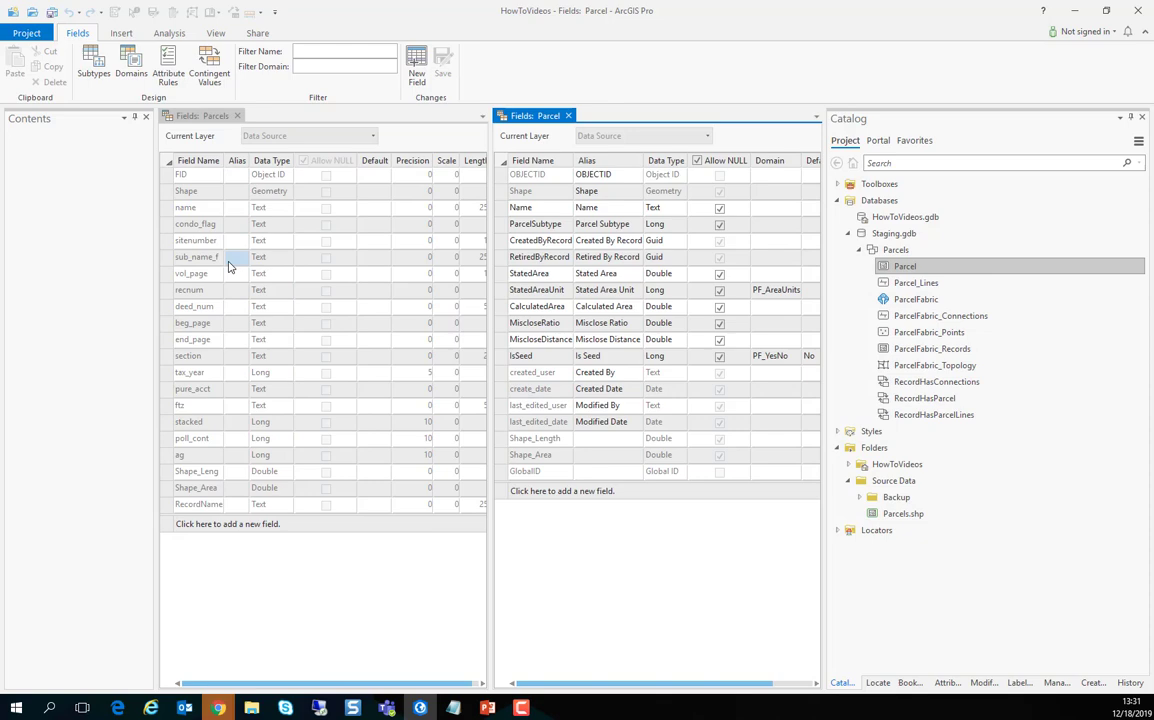
Copy the shapefile fields condo_flag through ag plus RecordName
left_click(168, 224)
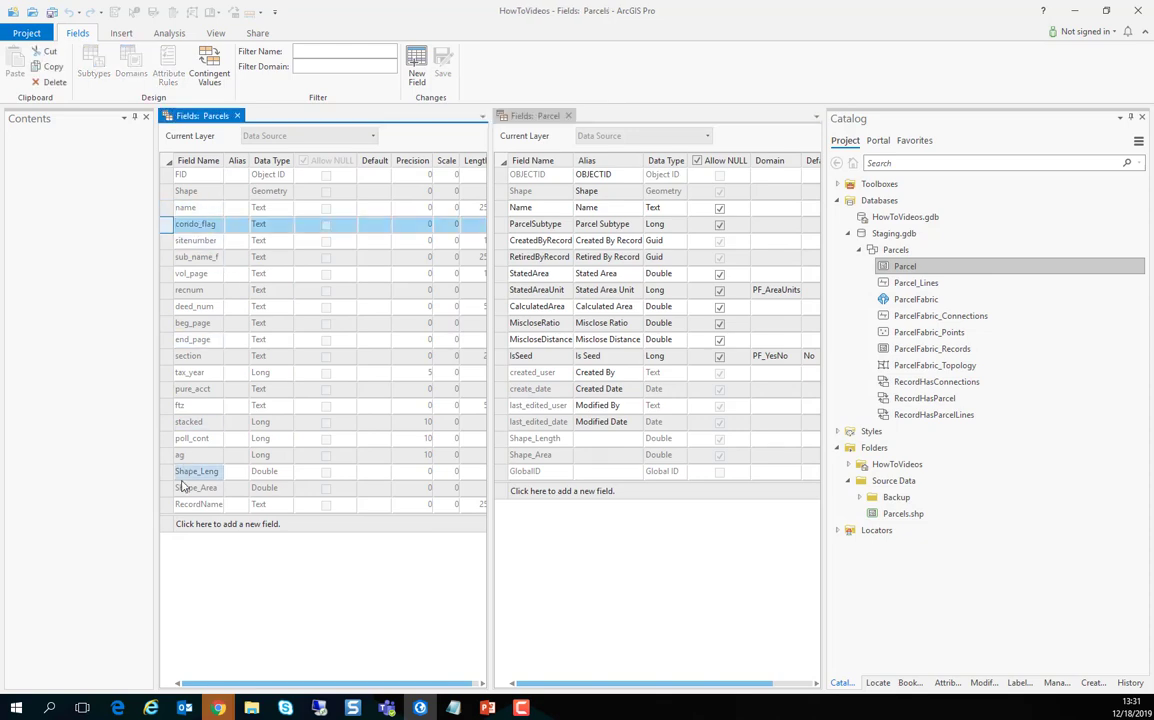
left_click(165, 455, "shift")
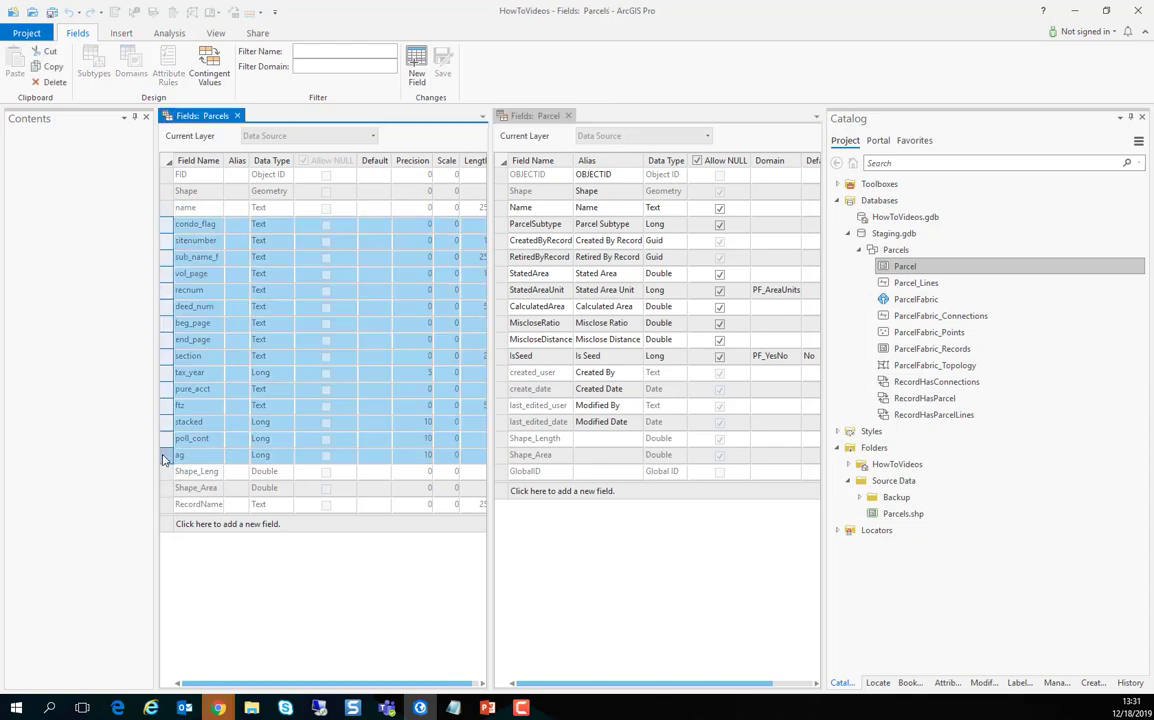
left_click(167, 504, "ctrl")
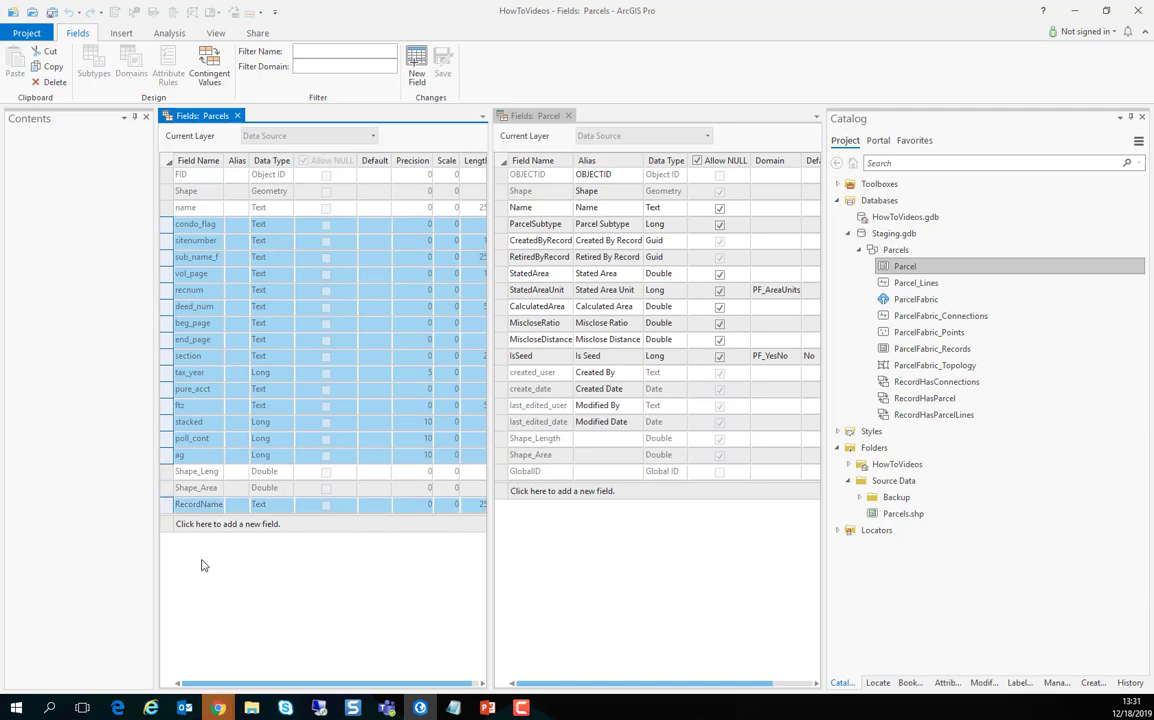
right_click(165, 458)
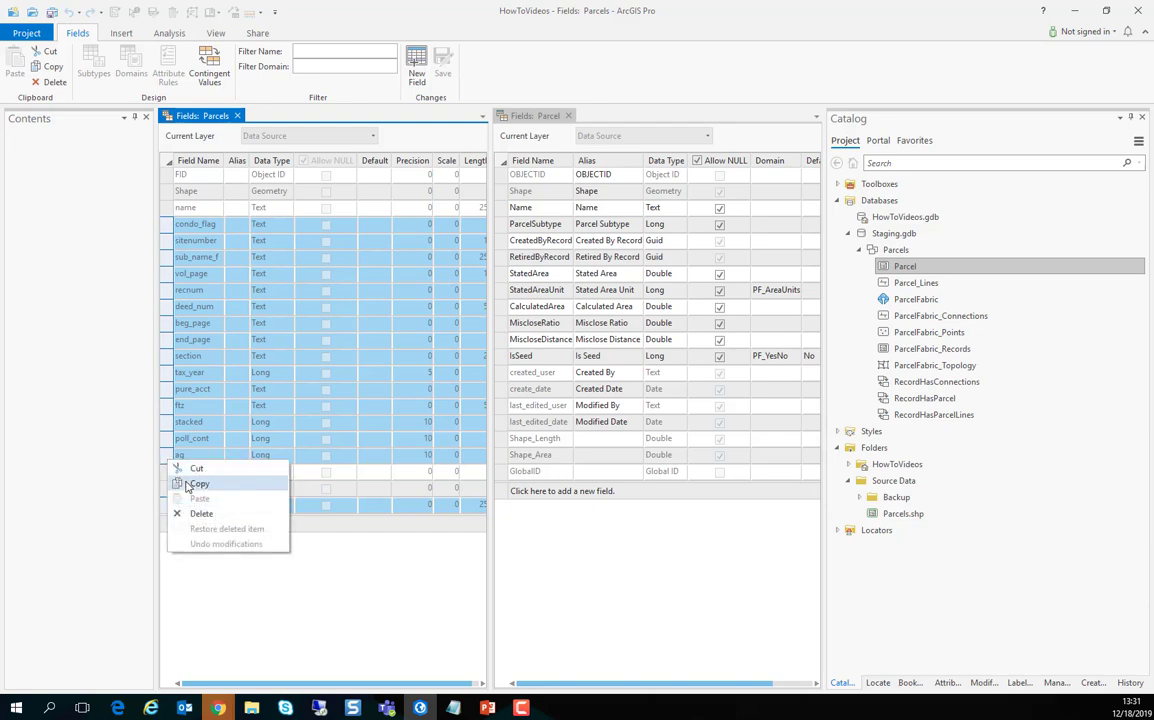
left_click(197, 484)
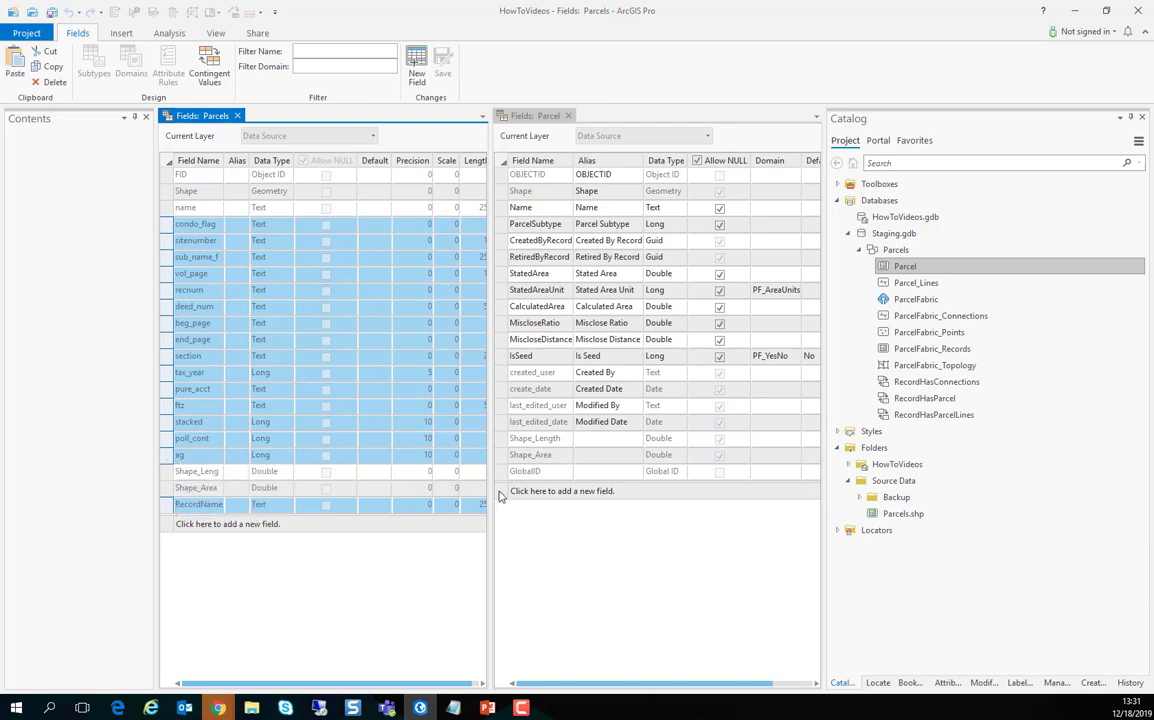
Paste the copied fields into the Parcel field list, delete the blank row, and save
left_click(500, 497)
left_click(500, 492)
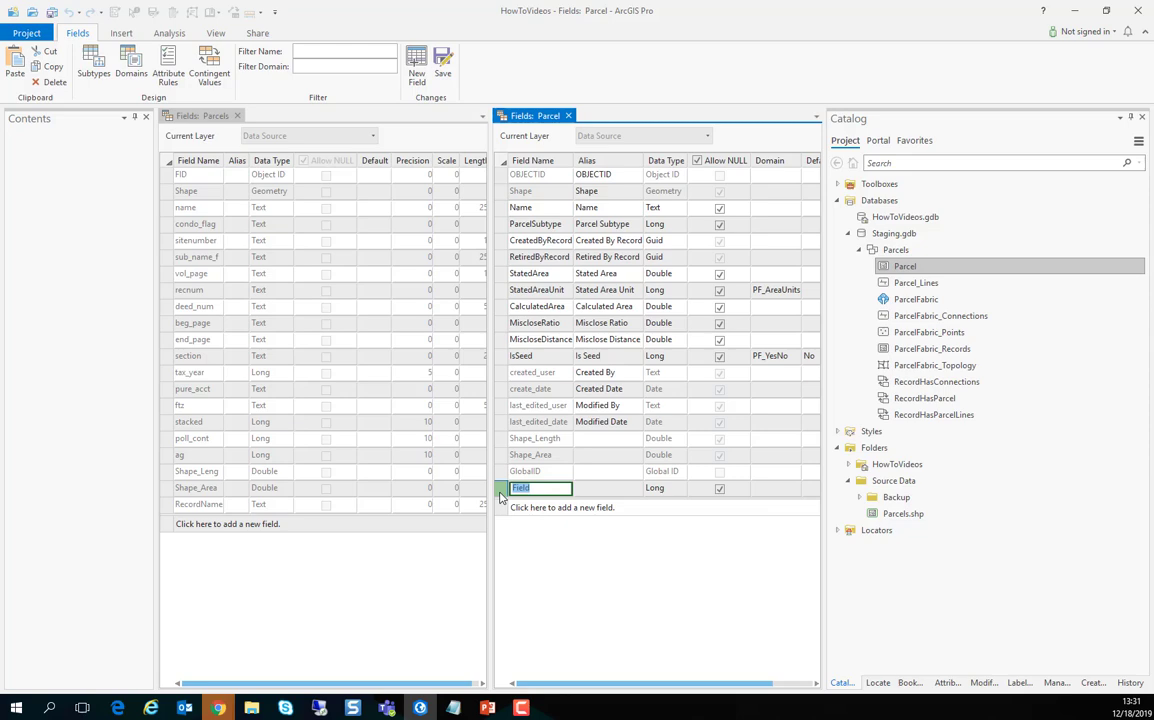
right_click(501, 489)
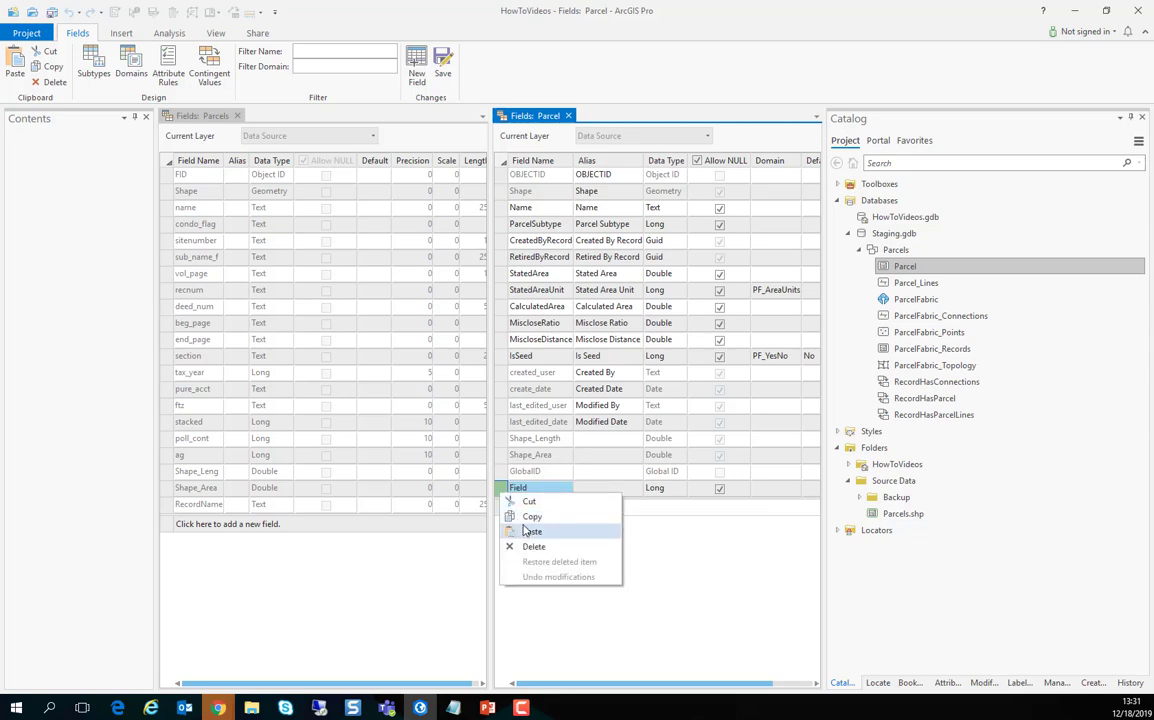
left_click(527, 532)
left_click(502, 490)
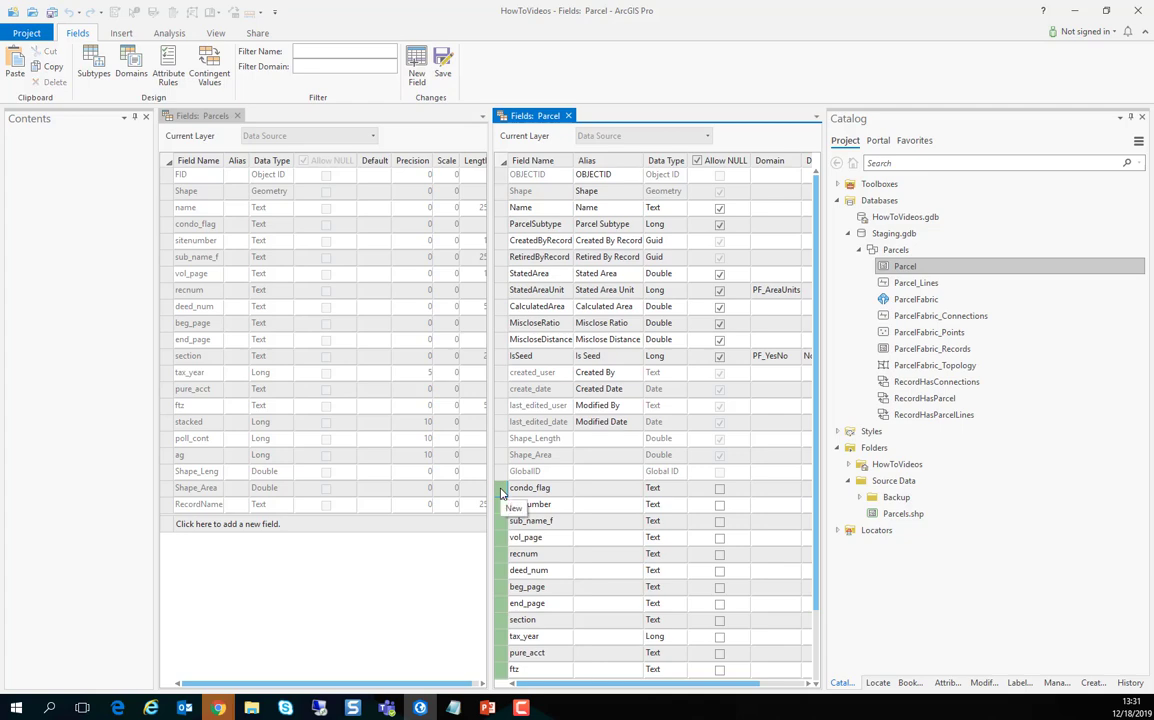
key("Delete")
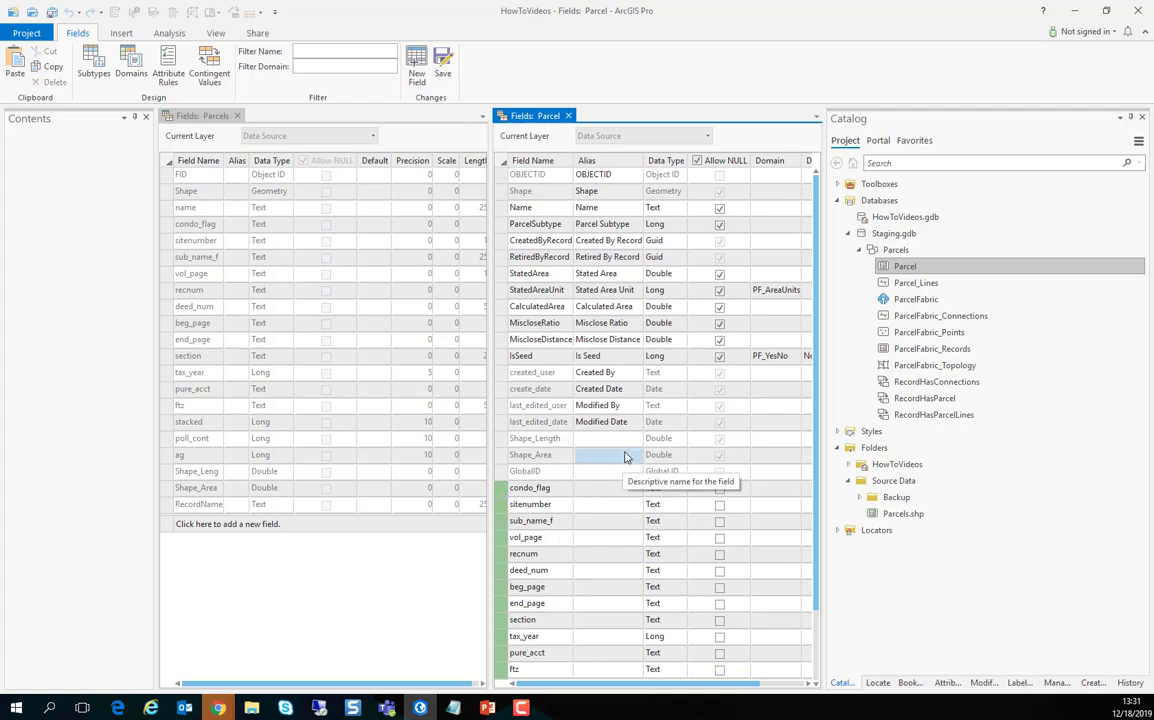
scroll(626, 455, "down", 2)
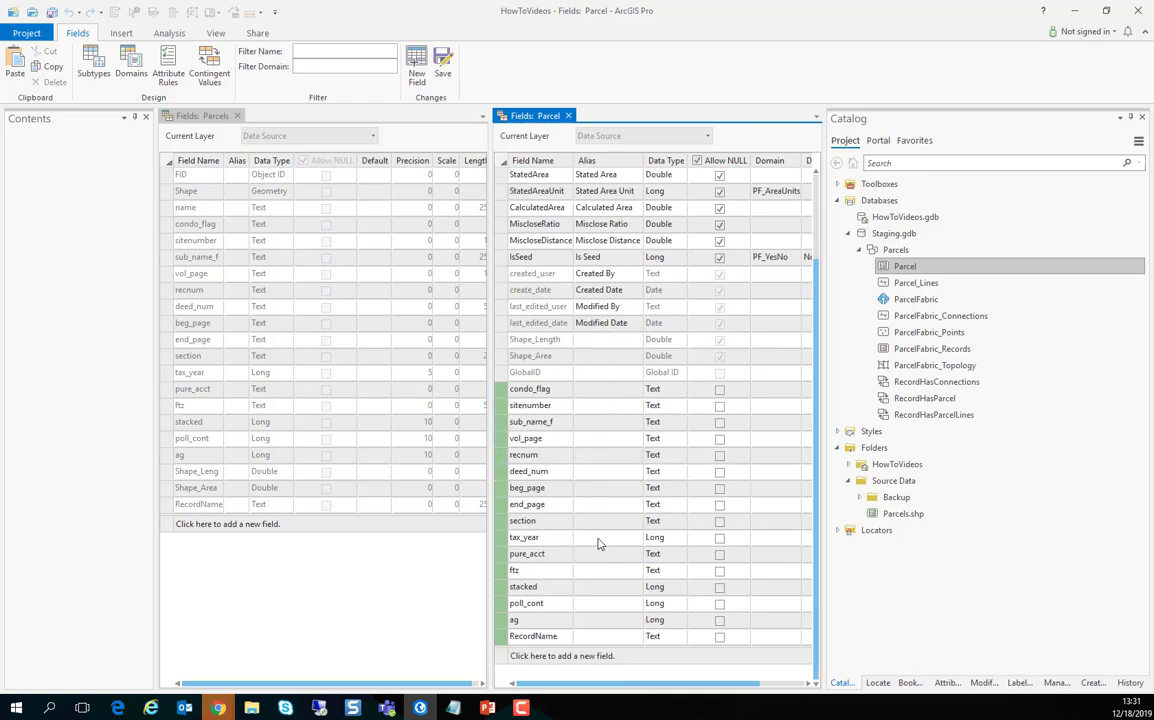
left_click(443, 70)
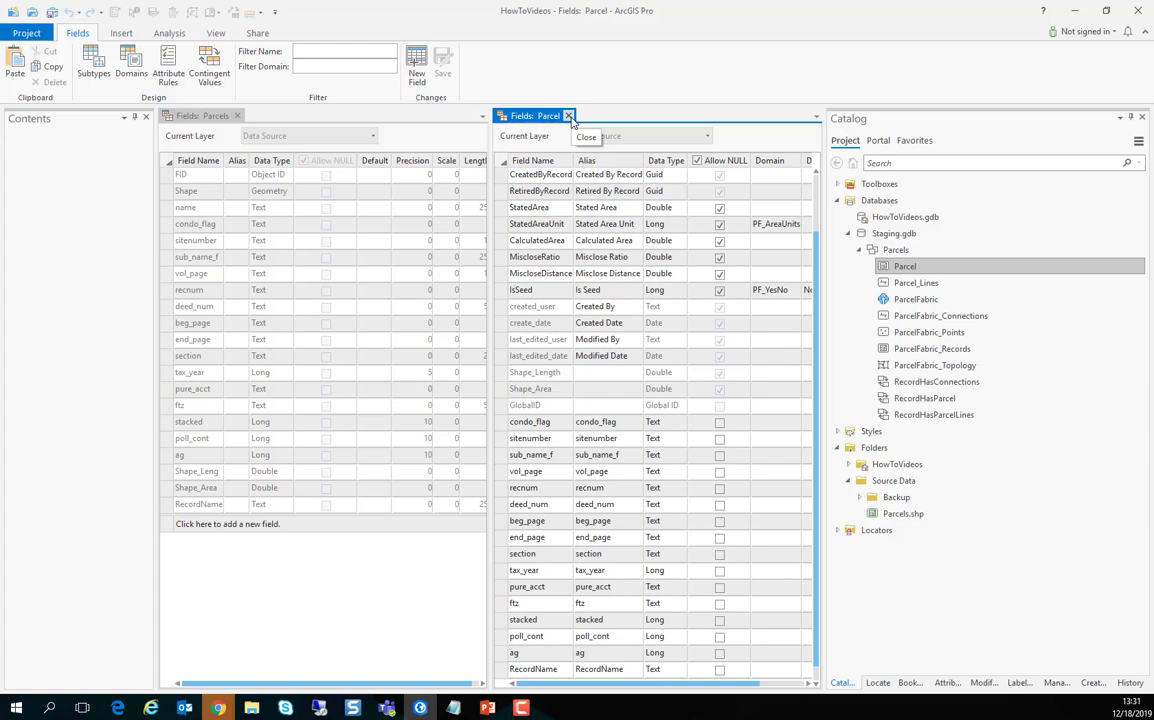
Close both field views and find the Append geoprocessing tool
left_click(569, 116)
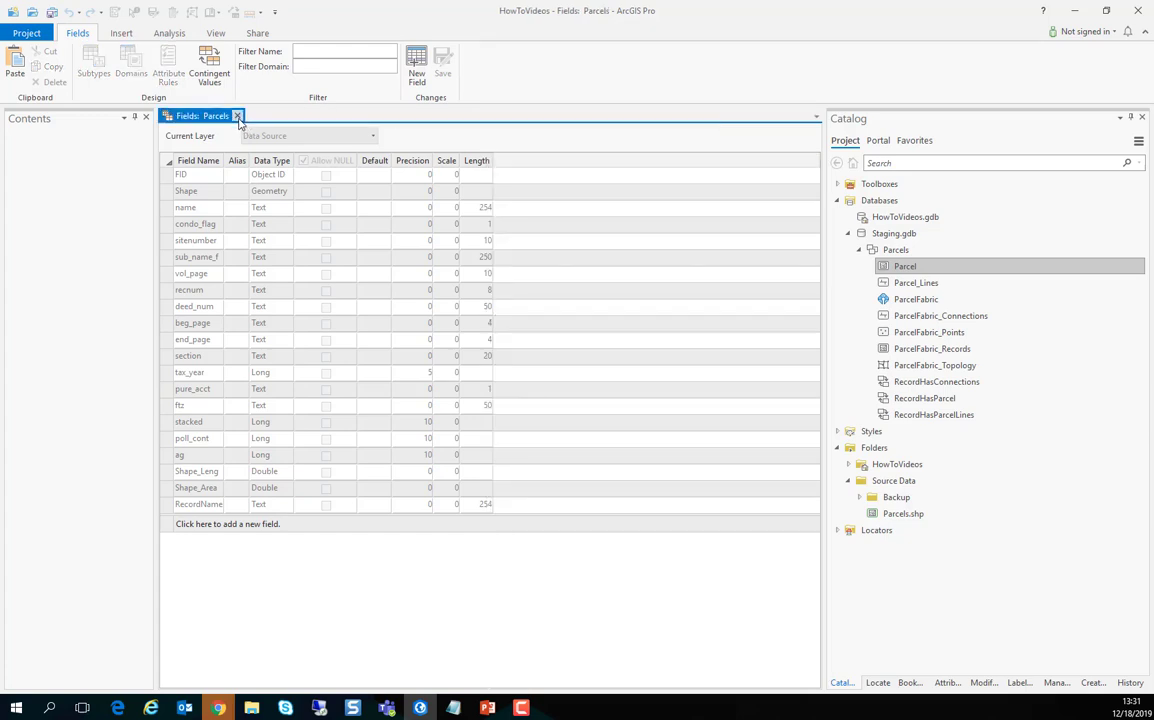
left_click(234, 116)
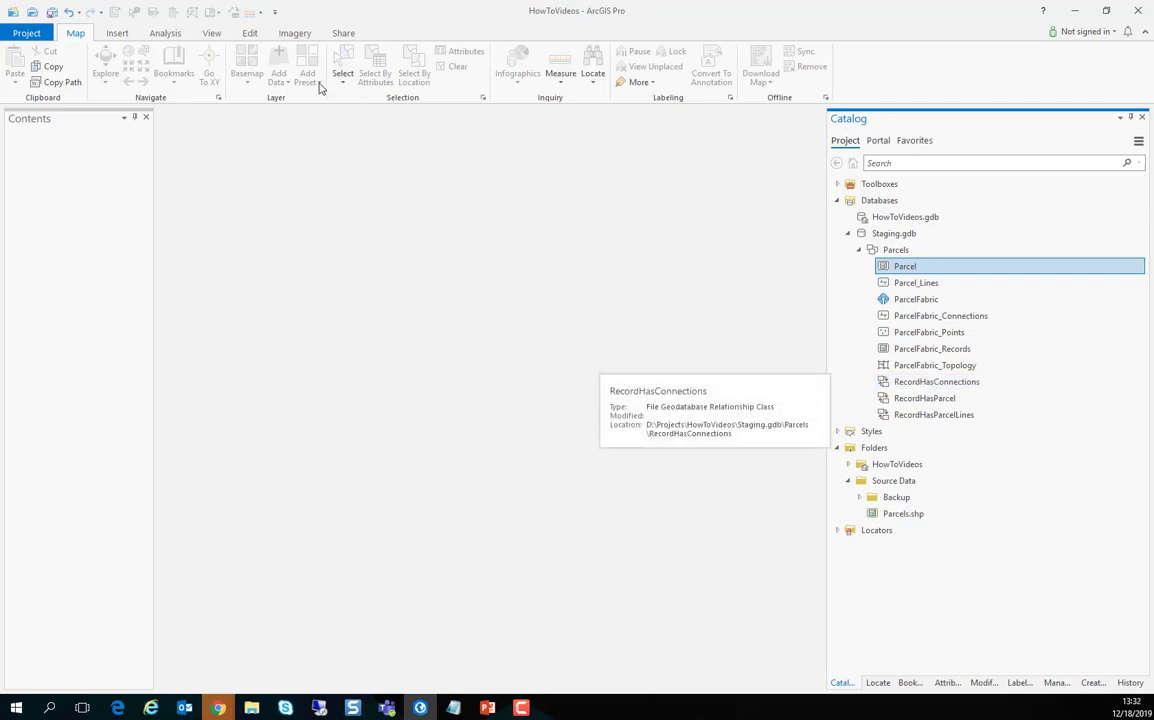
left_click(165, 33)
left_click(184, 65)
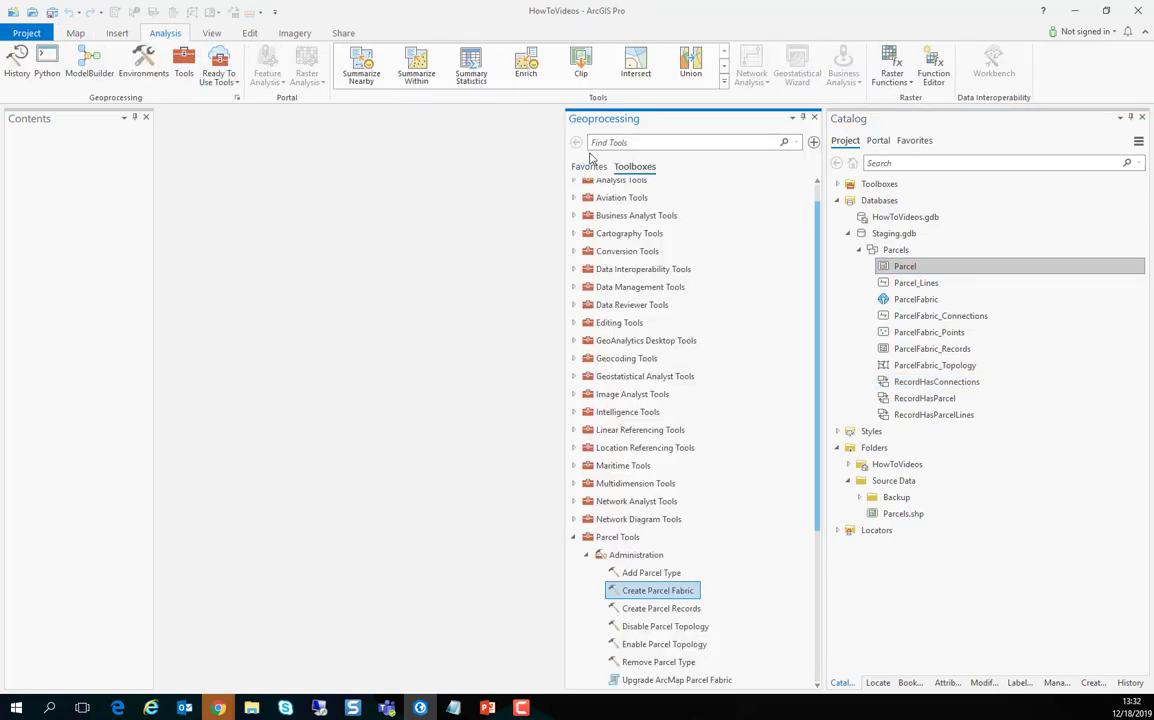
left_click(632, 143)
type("append")
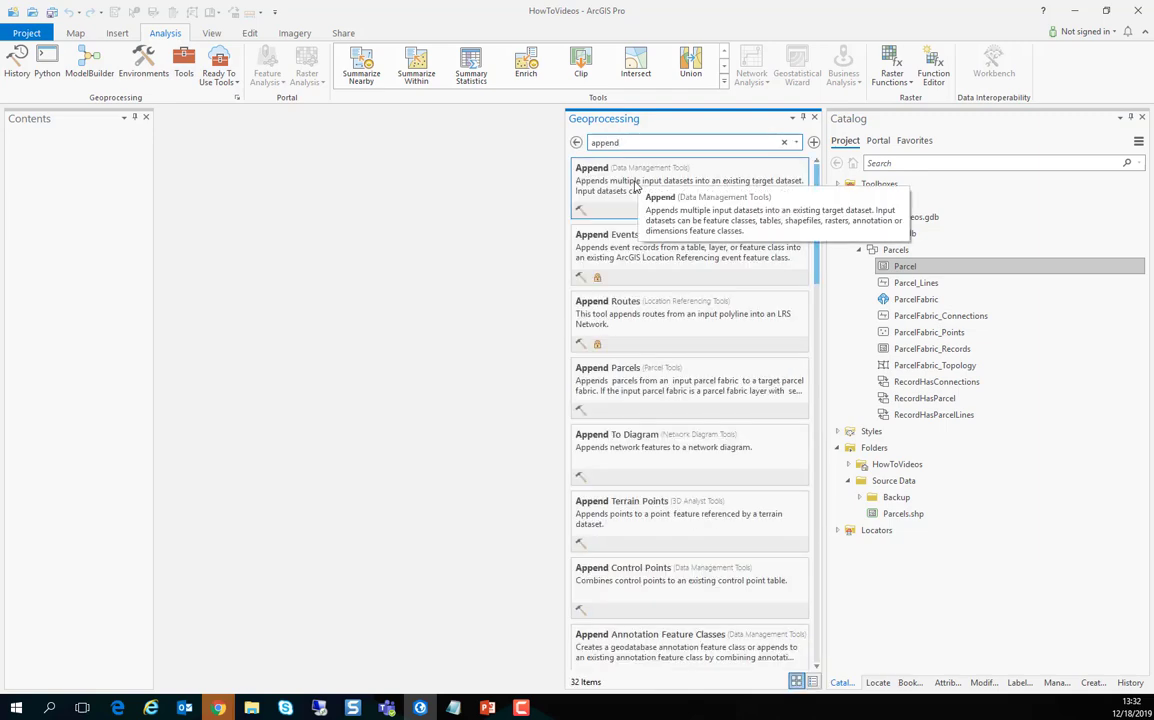
left_click(625, 183)
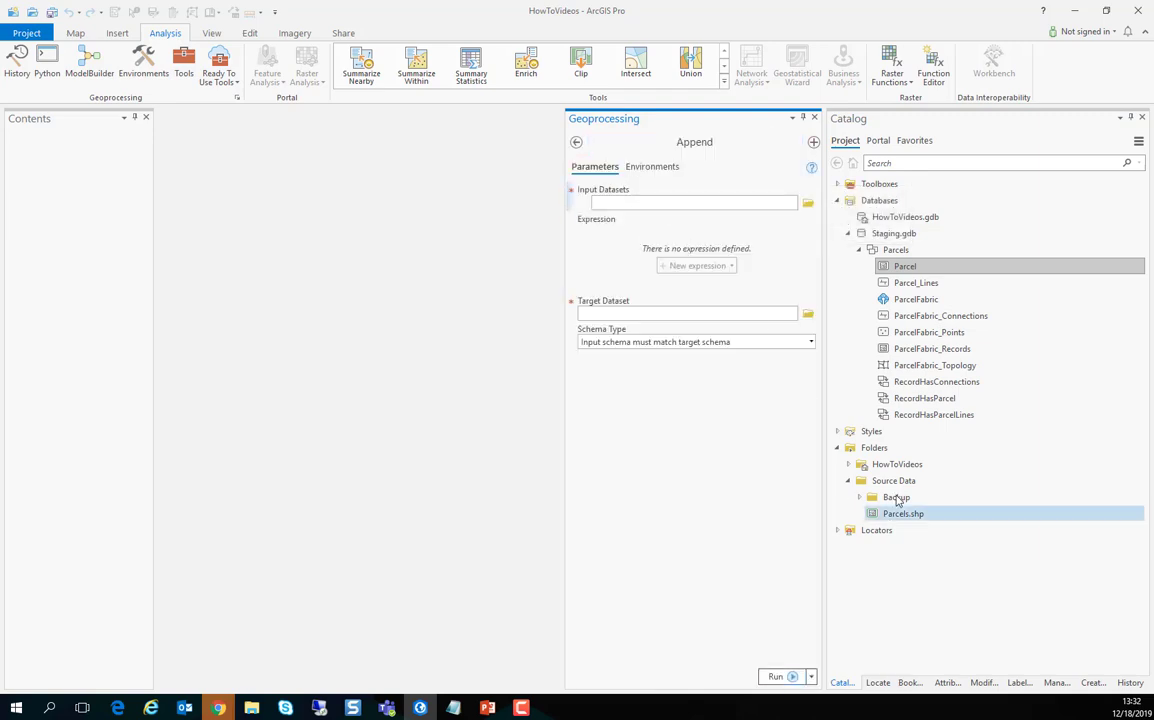
Append Parcels.shp into the Parcel feature class using the Field Map schema type
left_click_drag(903, 515, 620, 205)
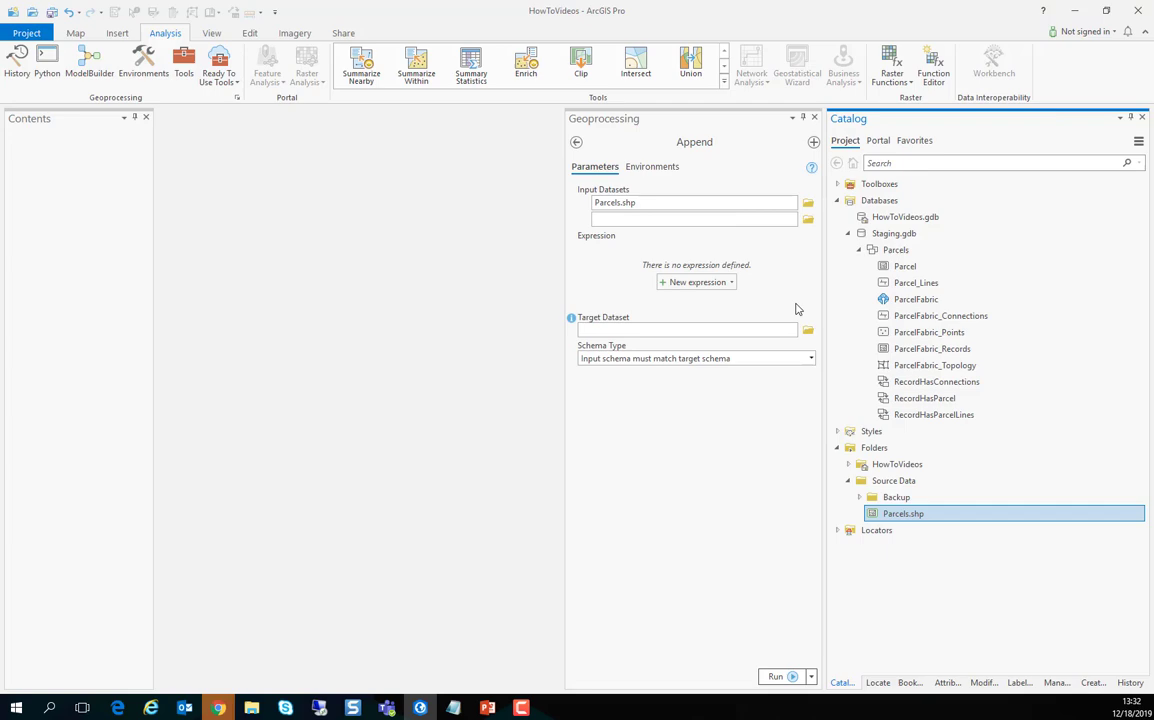
left_click_drag(905, 266, 636, 340)
left_click(811, 358)
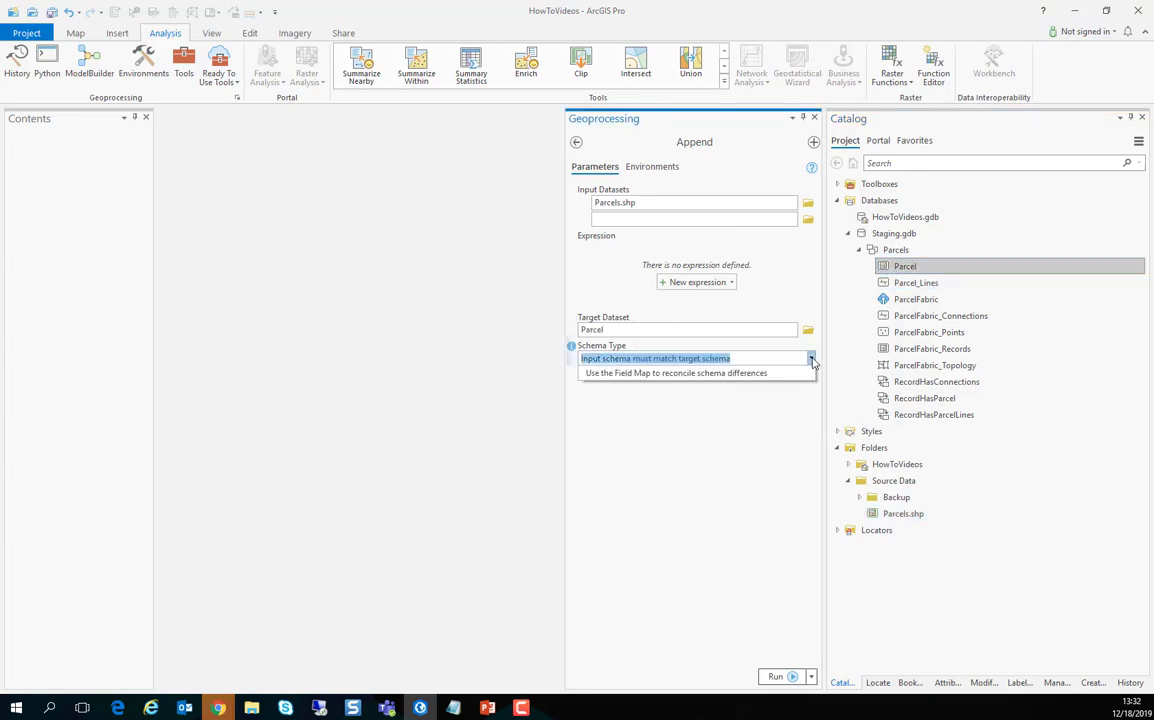
left_click(710, 384)
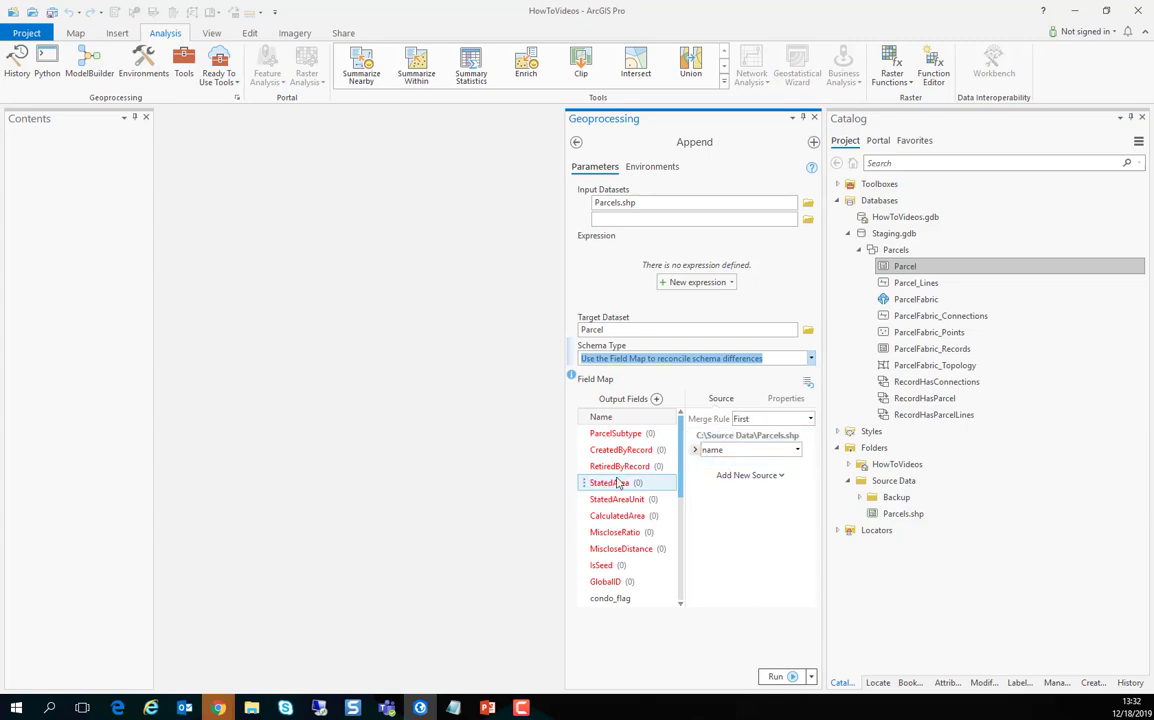
scroll(625, 500, "down", 5)
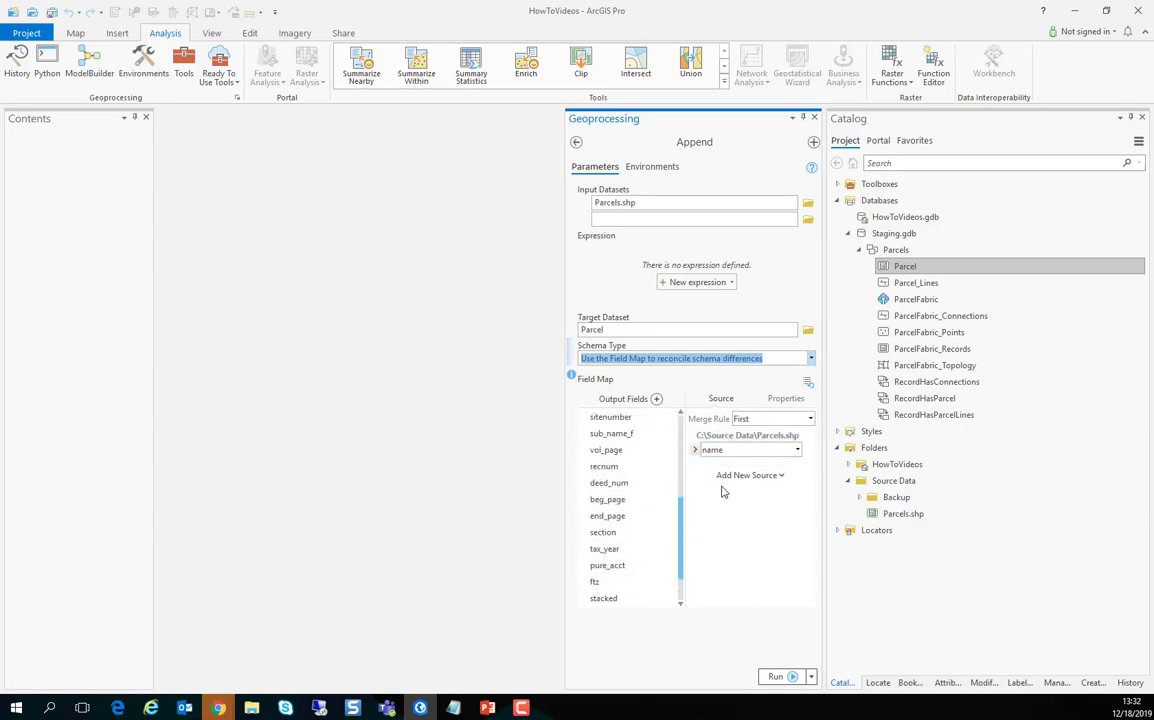
left_click(790, 680)
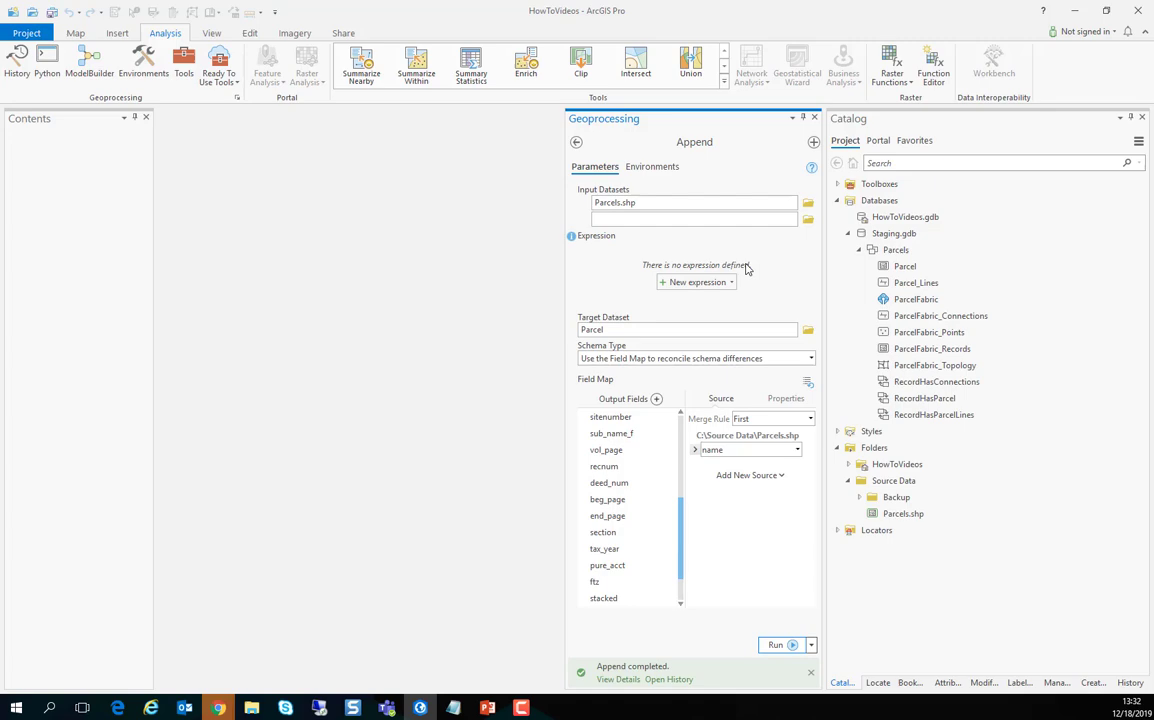
Run Enable Parcel Topology on ParcelFabric, then return to the Parcel Tools list
left_click(814, 118)
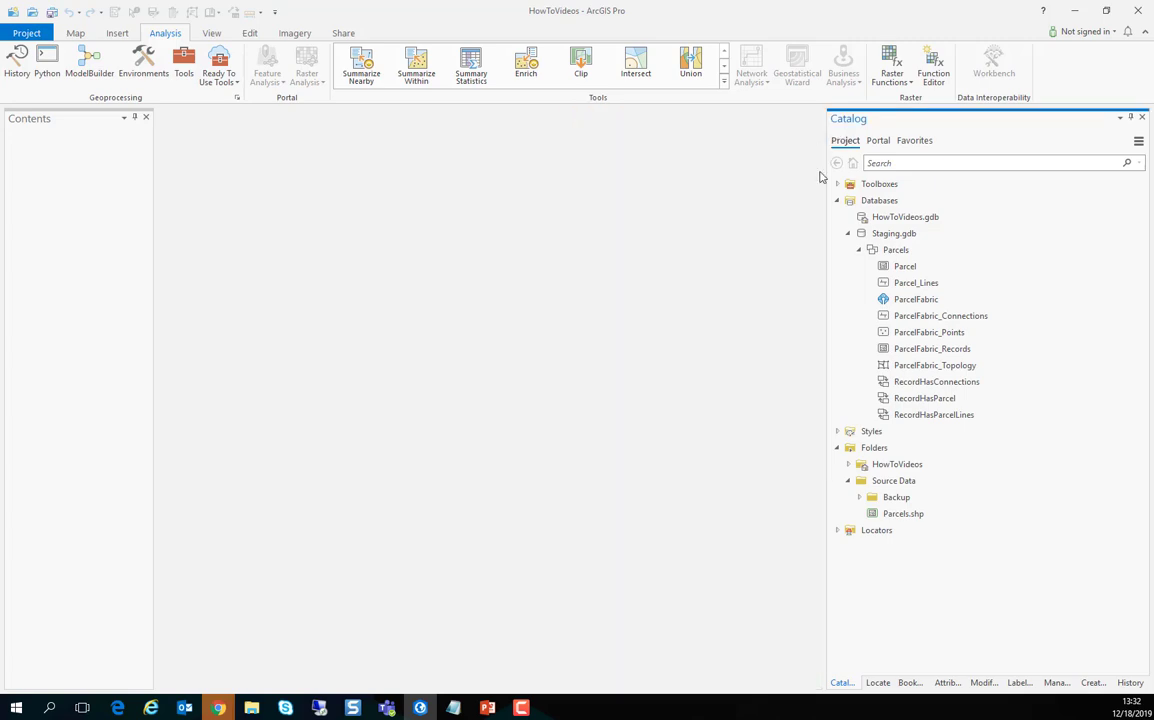
left_click(912, 300)
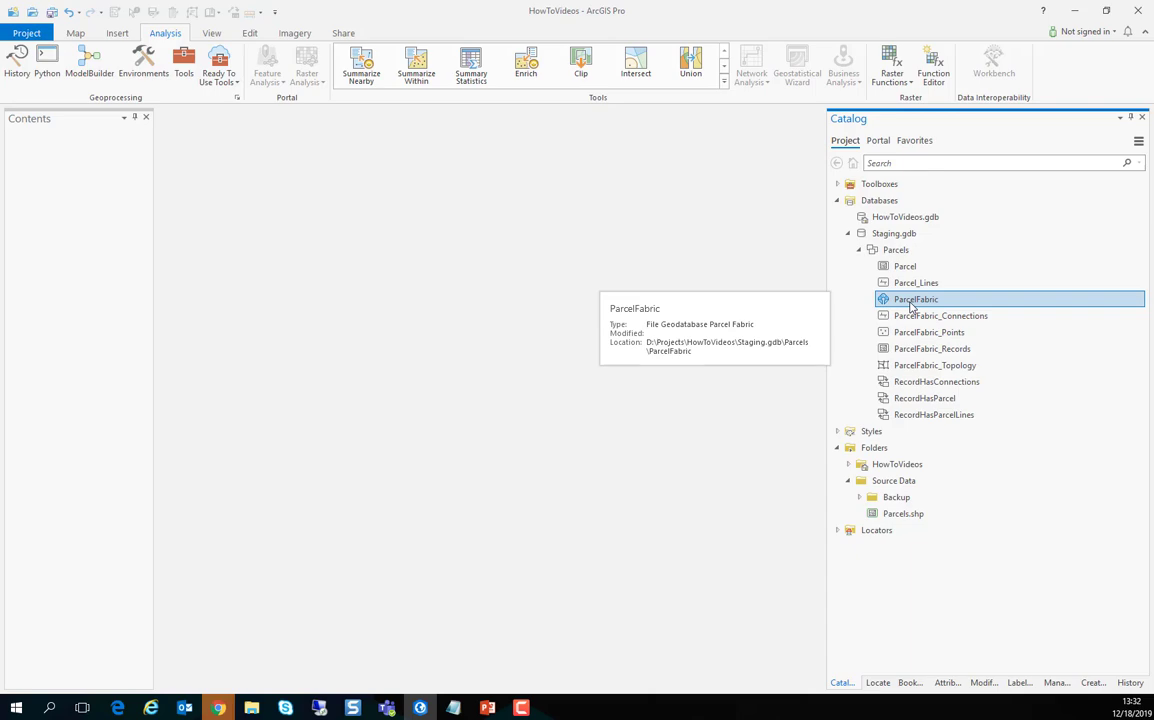
right_click(912, 306)
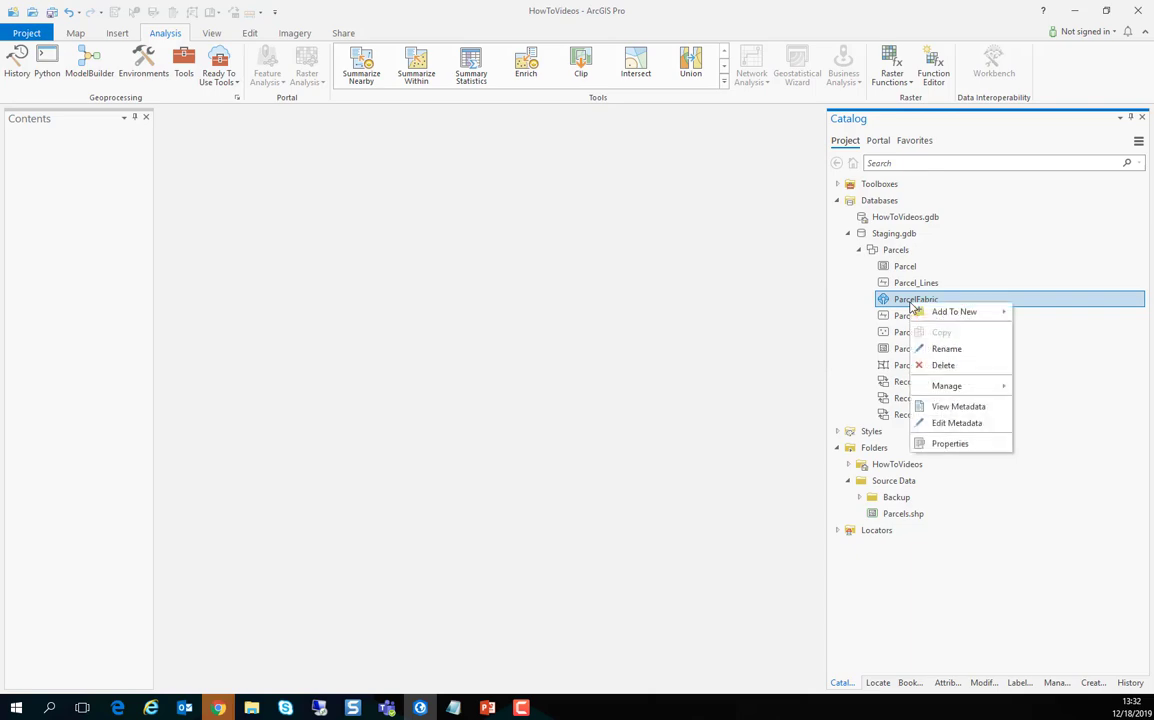
mouse_move(934, 388)
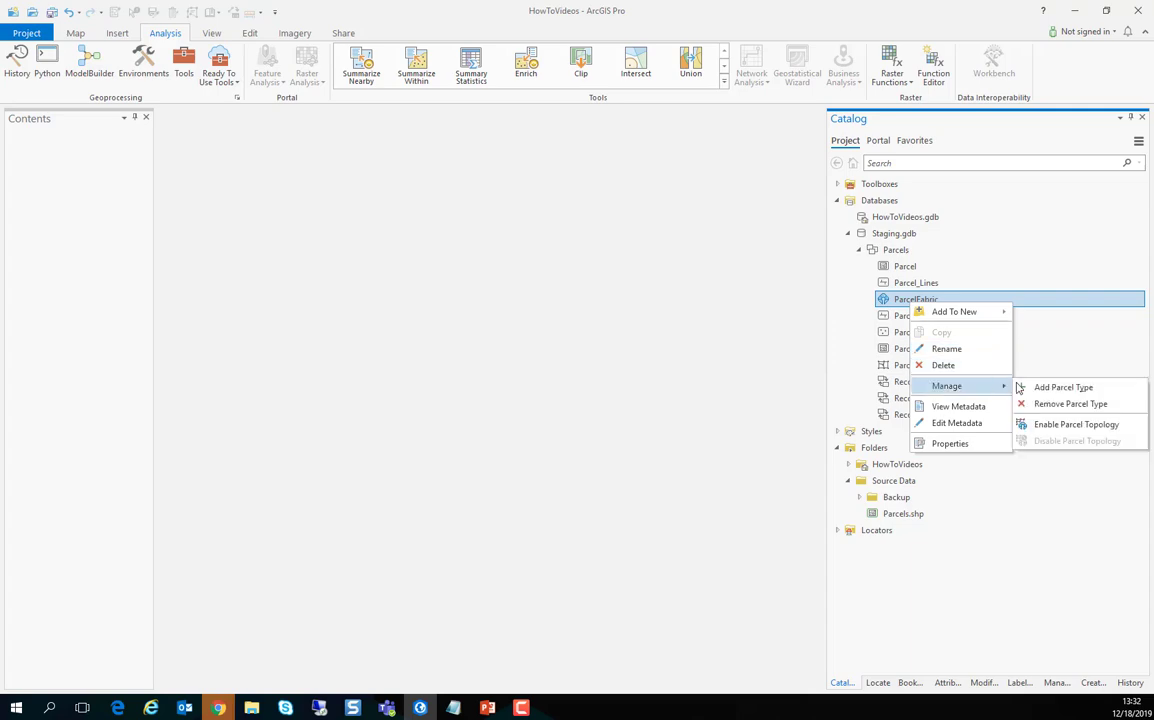
left_click(1053, 424)
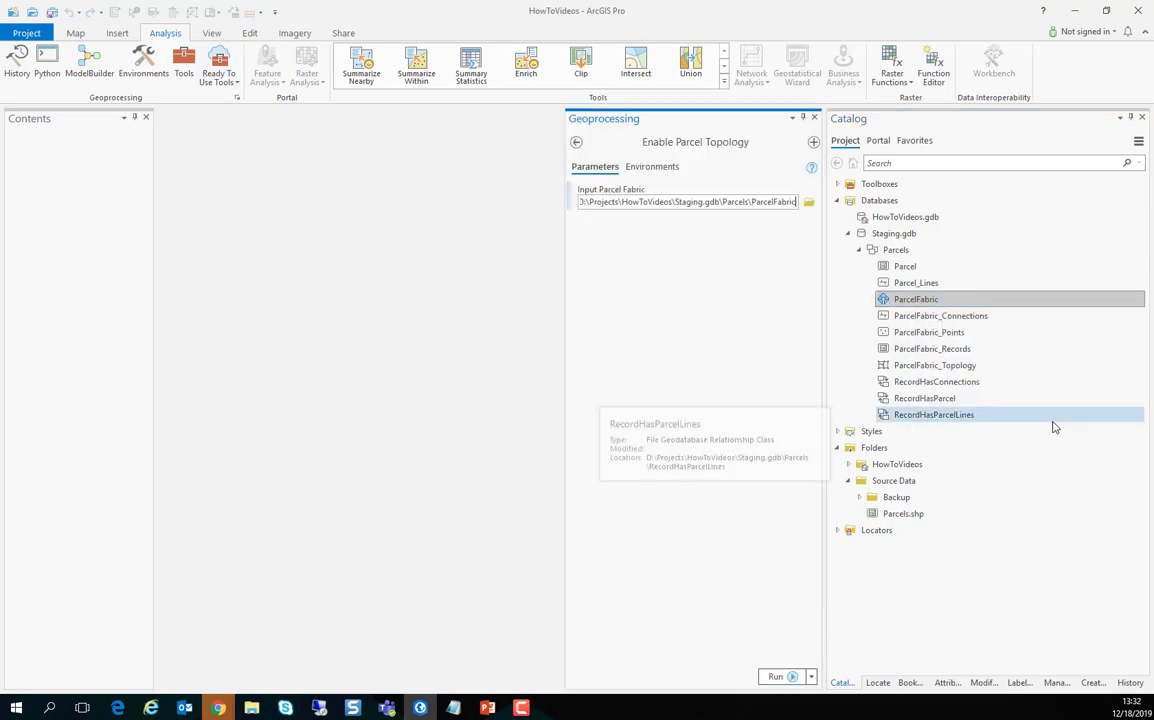
left_click(785, 677)
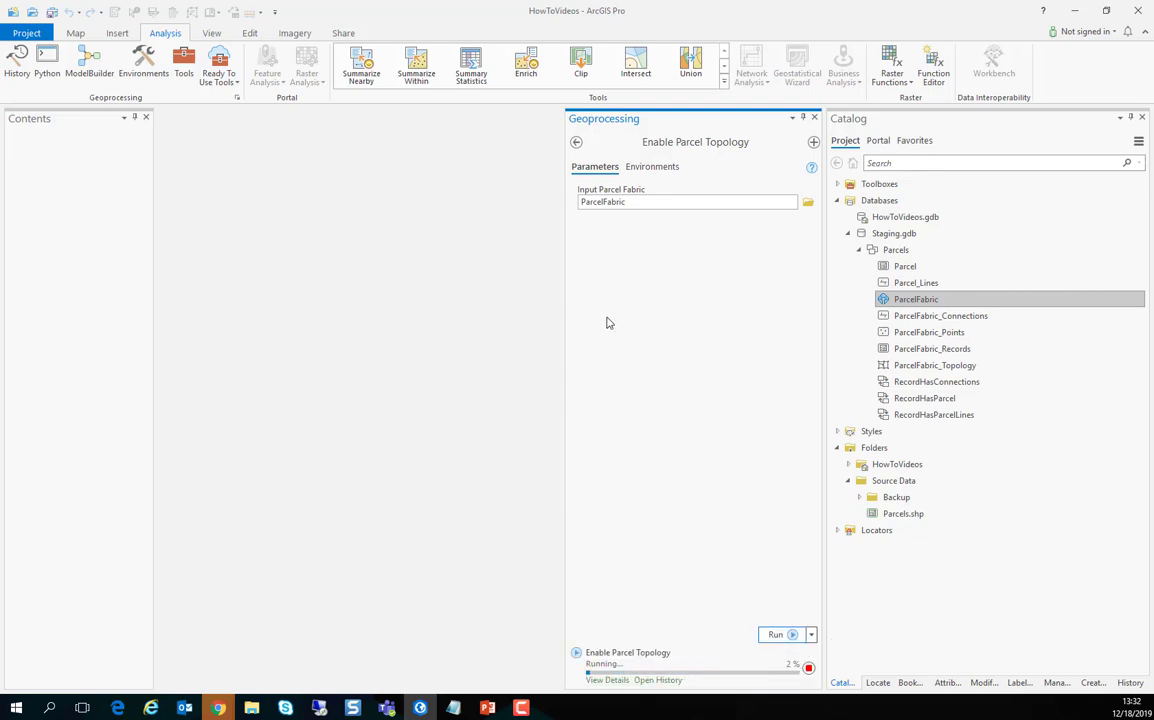
left_click(576, 143)
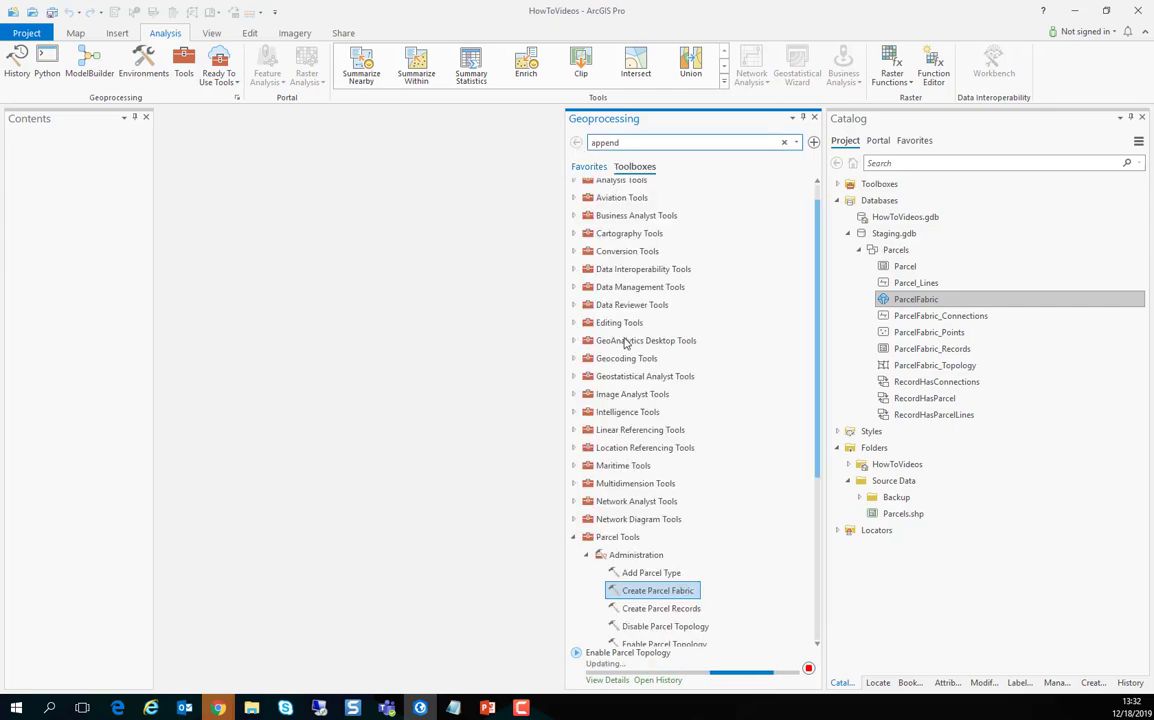
scroll(658, 574, "down", 3)
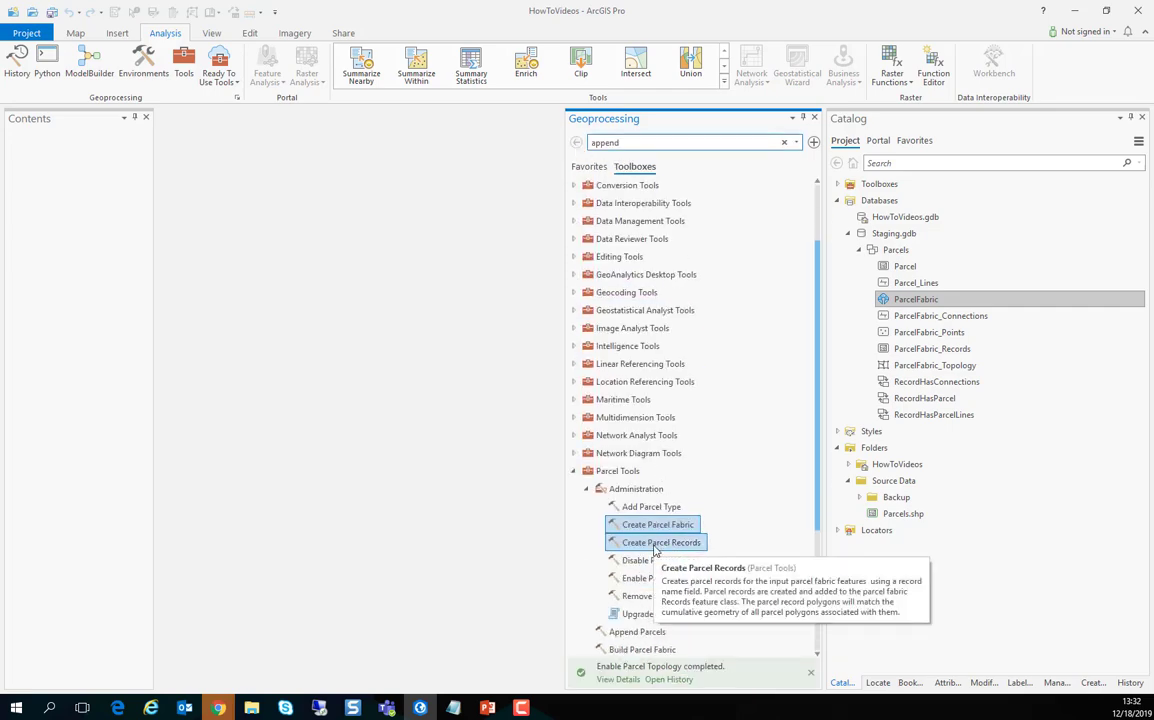
Run Create Parcel Records on the Parcel features with RecordName as the record field
left_click(655, 544)
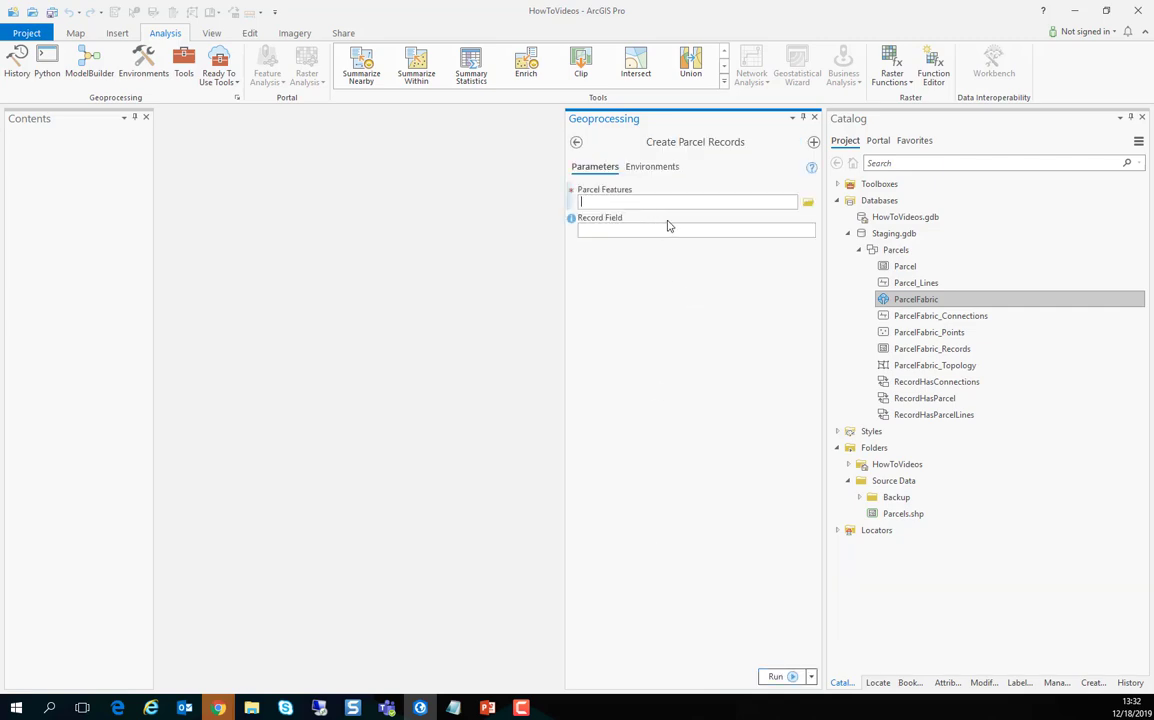
left_click_drag(905, 266, 660, 205)
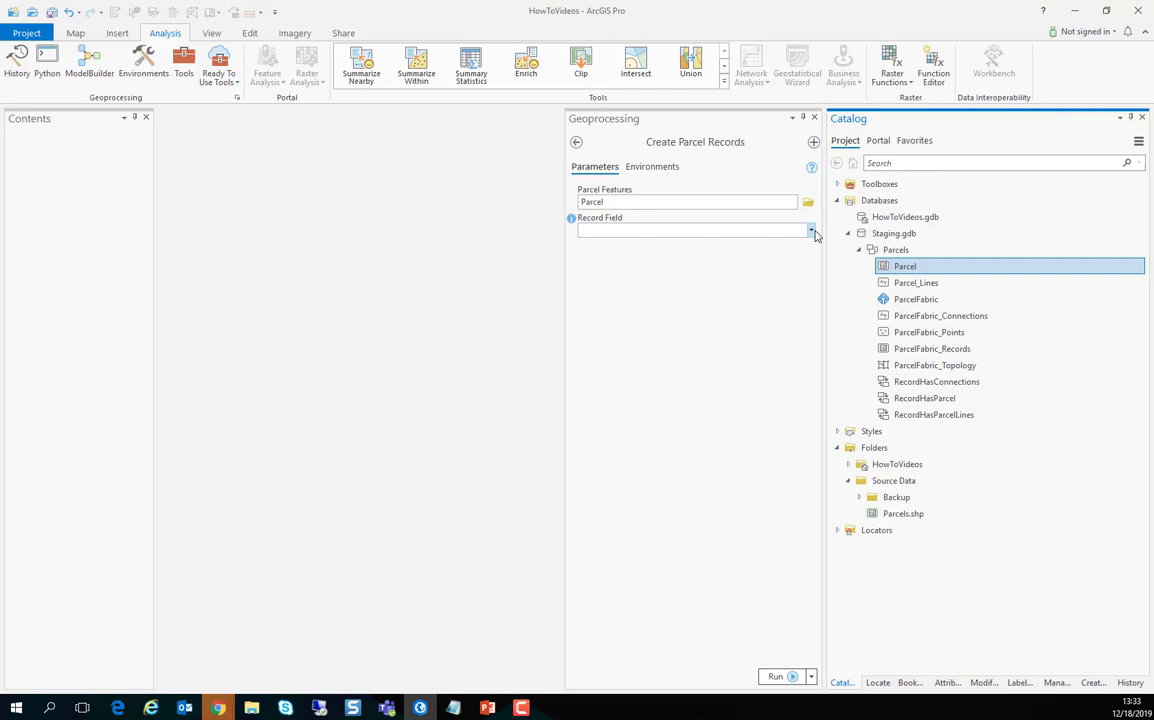
left_click(811, 231)
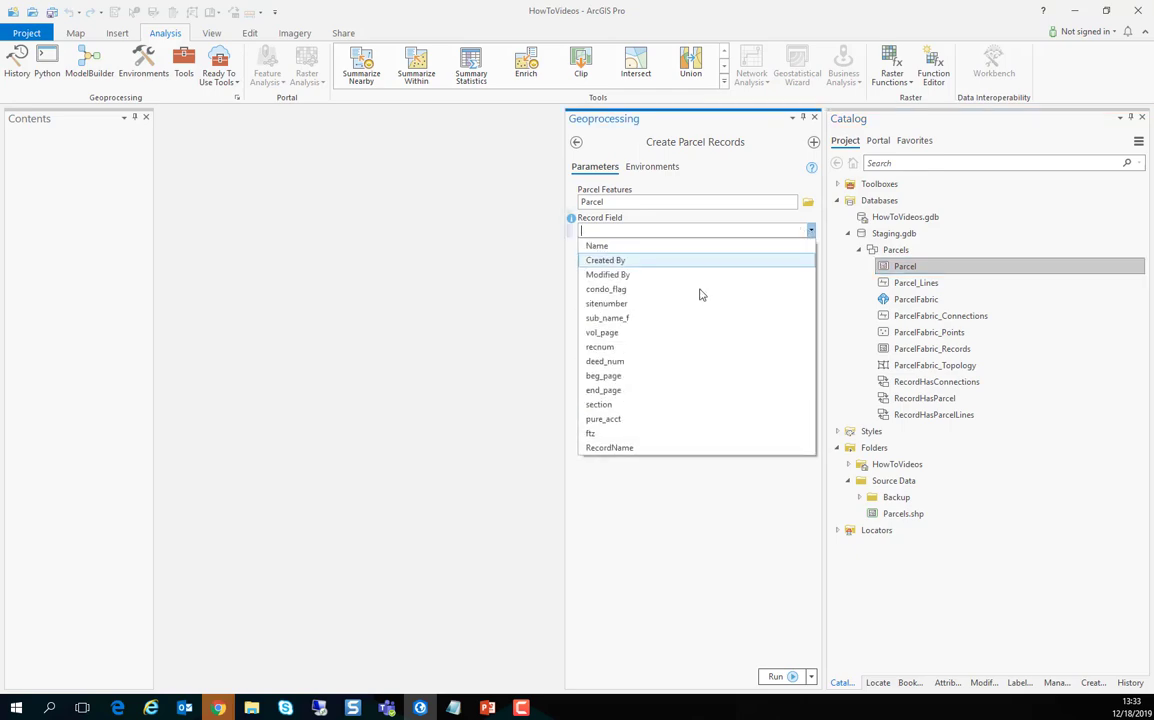
left_click(618, 447)
left_click(777, 677)
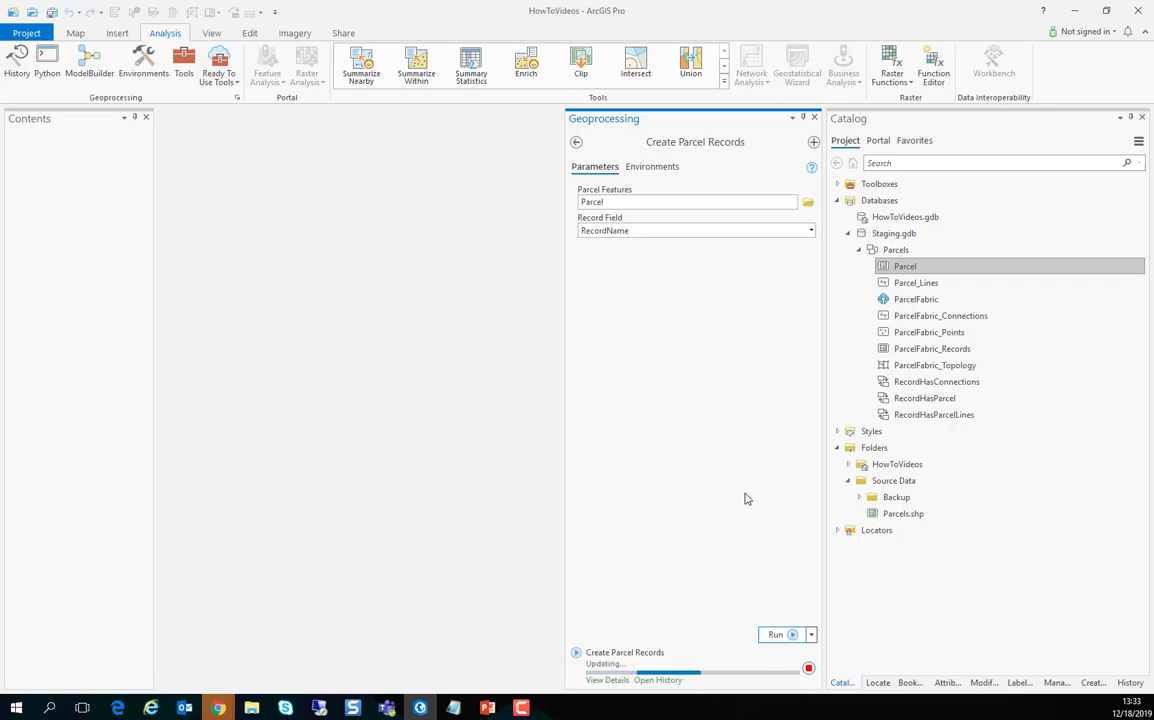
left_click(577, 143)
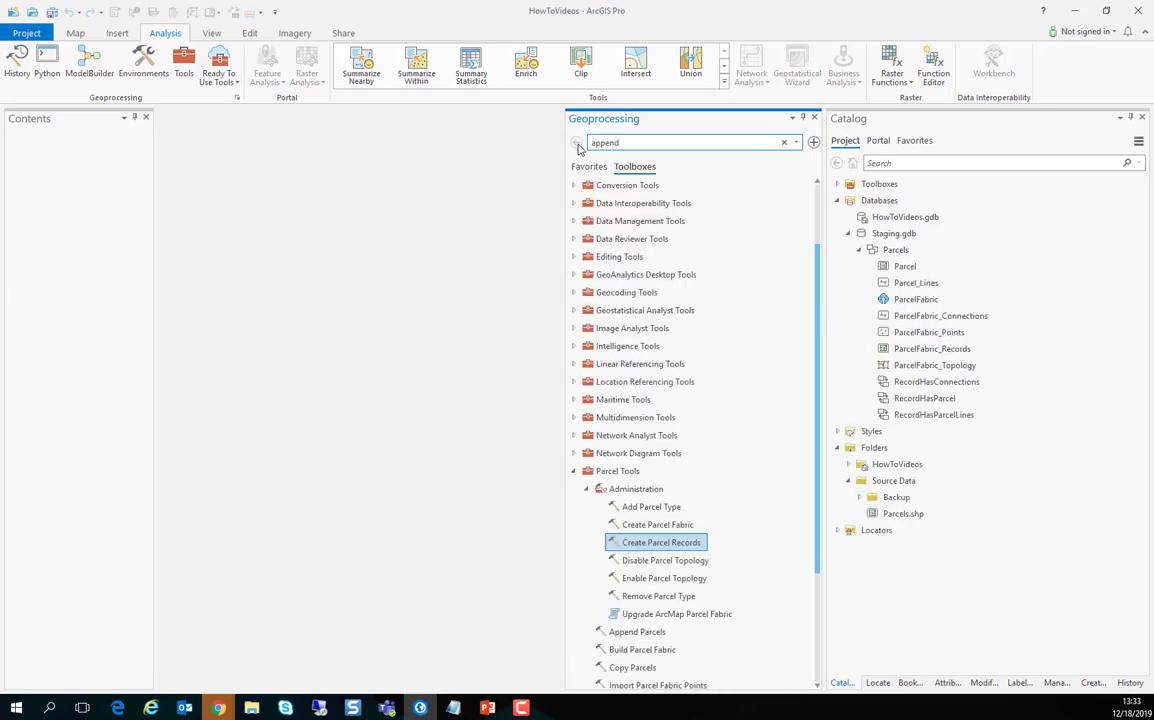
Run Build Parcel Fabric on the ParcelFabric dataset, then close the Geoprocessing pane
left_click(651, 650)
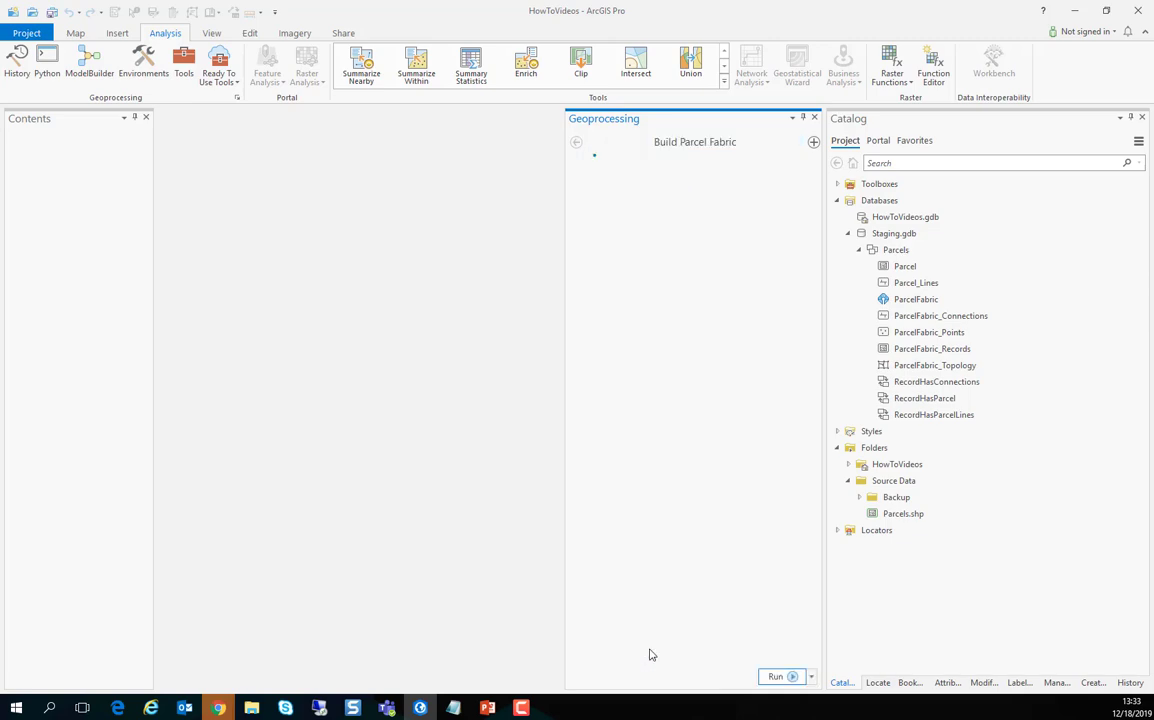
left_click(912, 299)
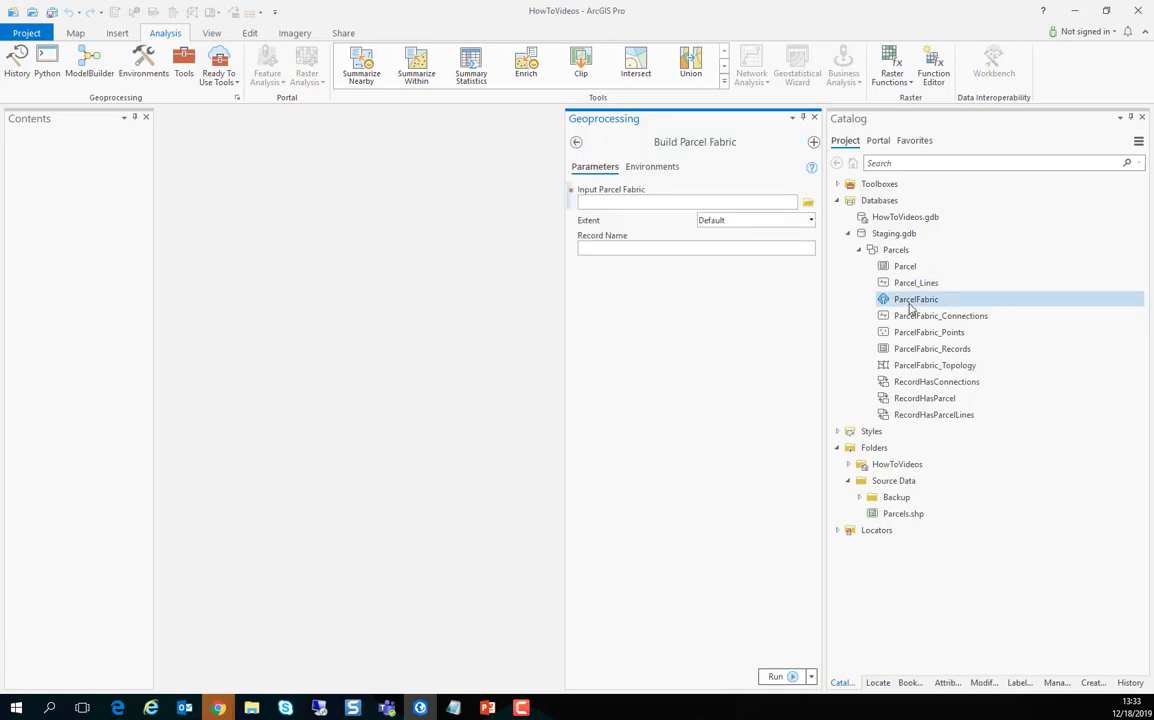
left_click_drag(717, 224, 672, 205)
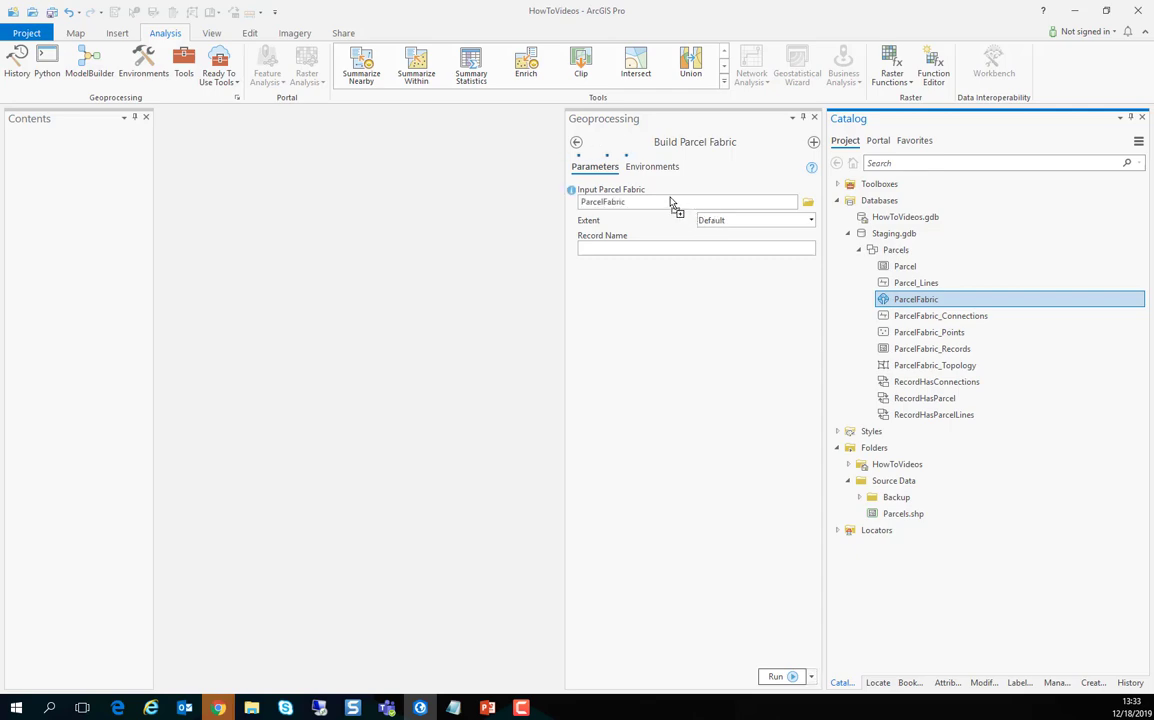
left_click(777, 677)
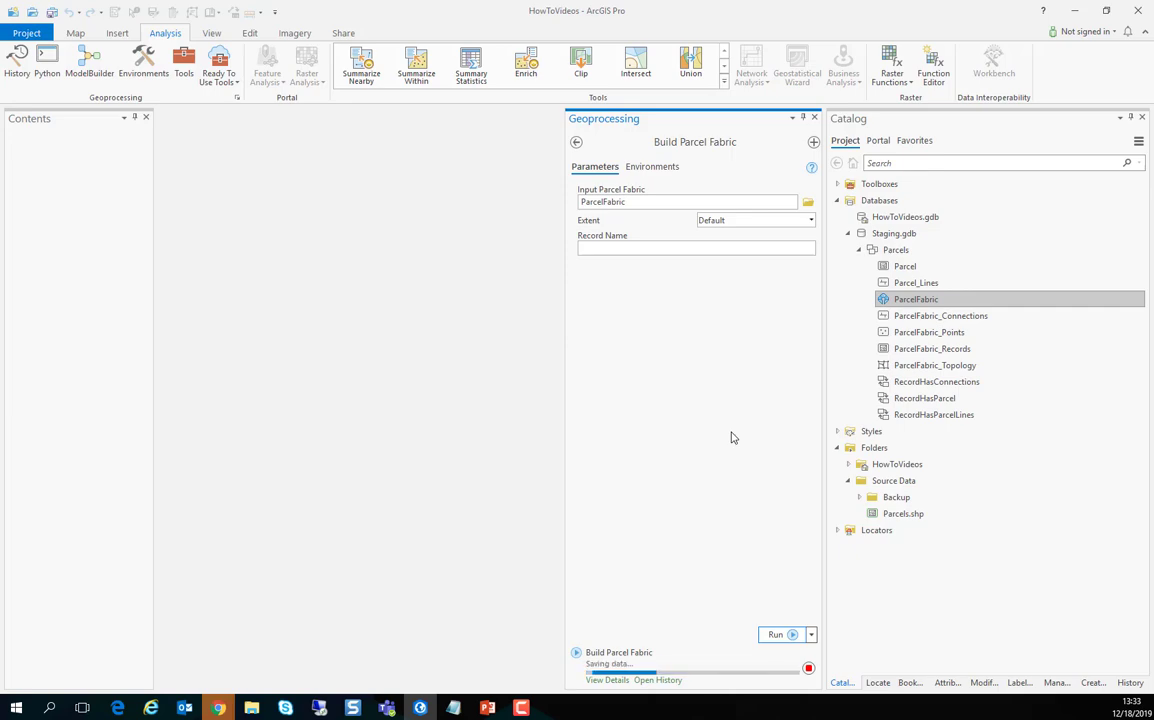
left_click(815, 119)
Add the ParcelFabric dataset from Catalog to a new map
left_click(908, 300)
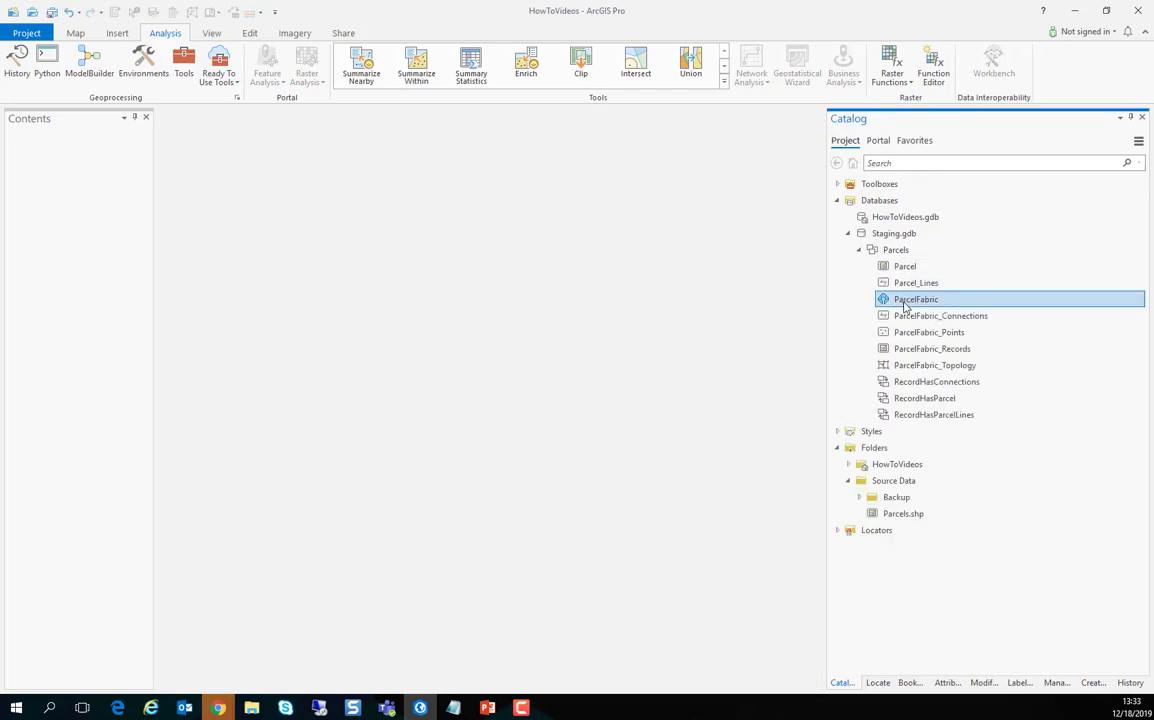
right_click(907, 302)
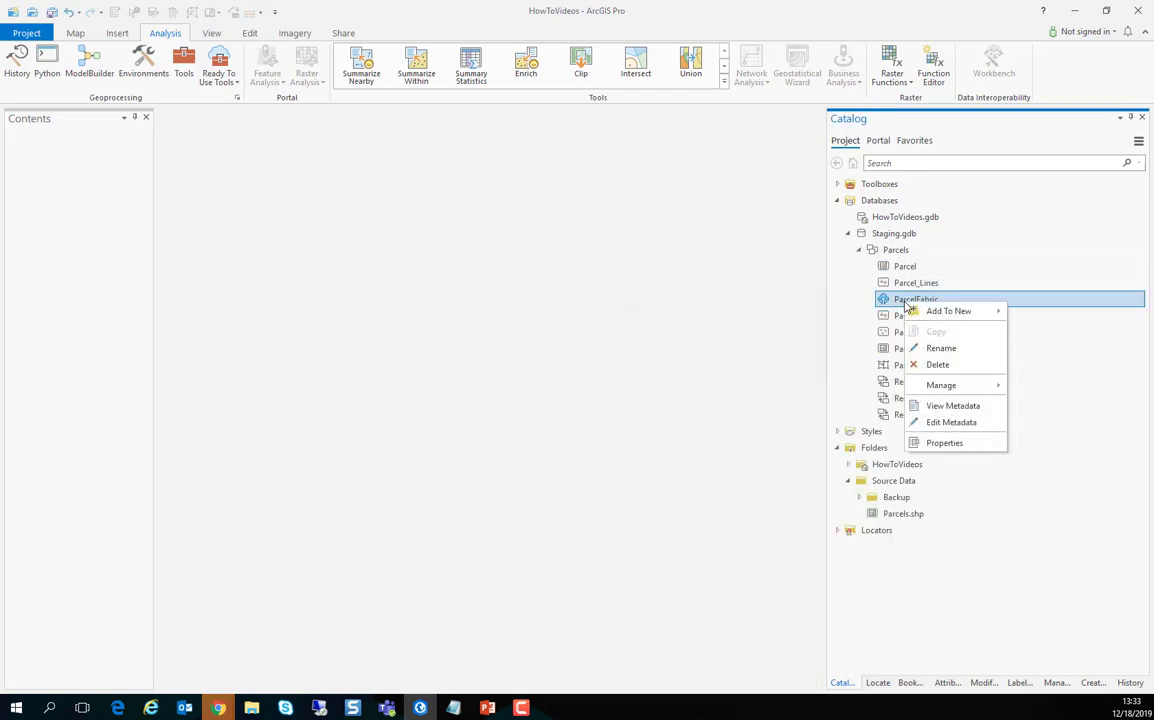
mouse_move(958, 312)
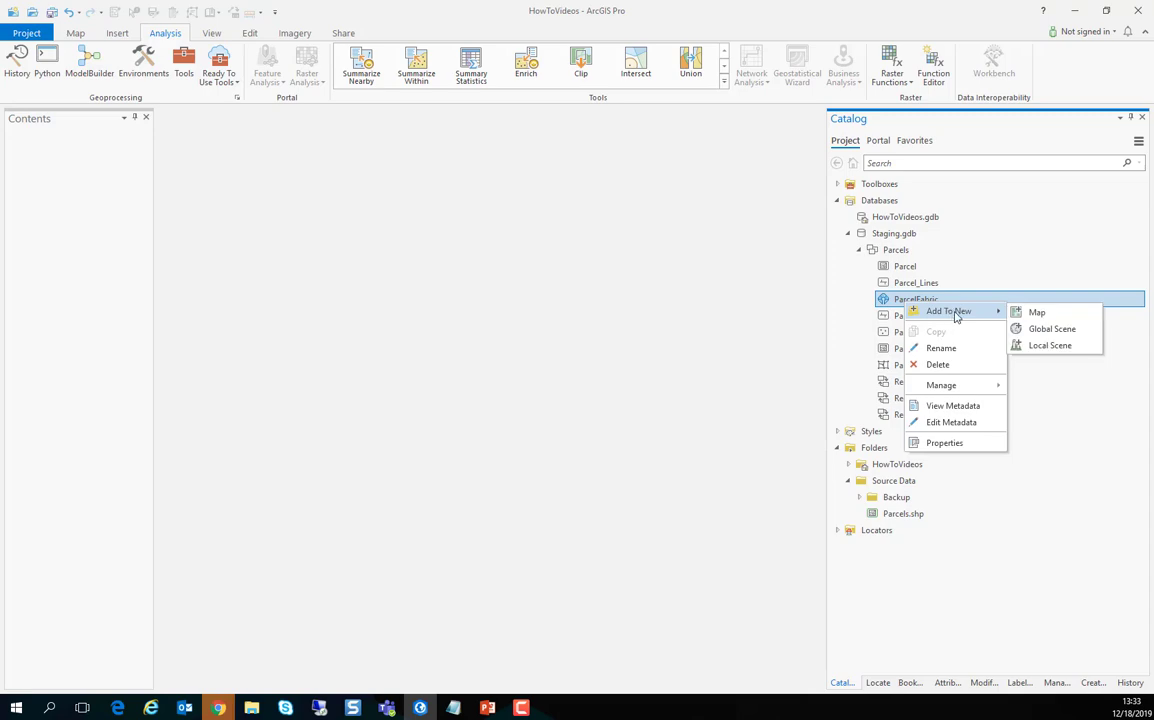
left_click(1034, 313)
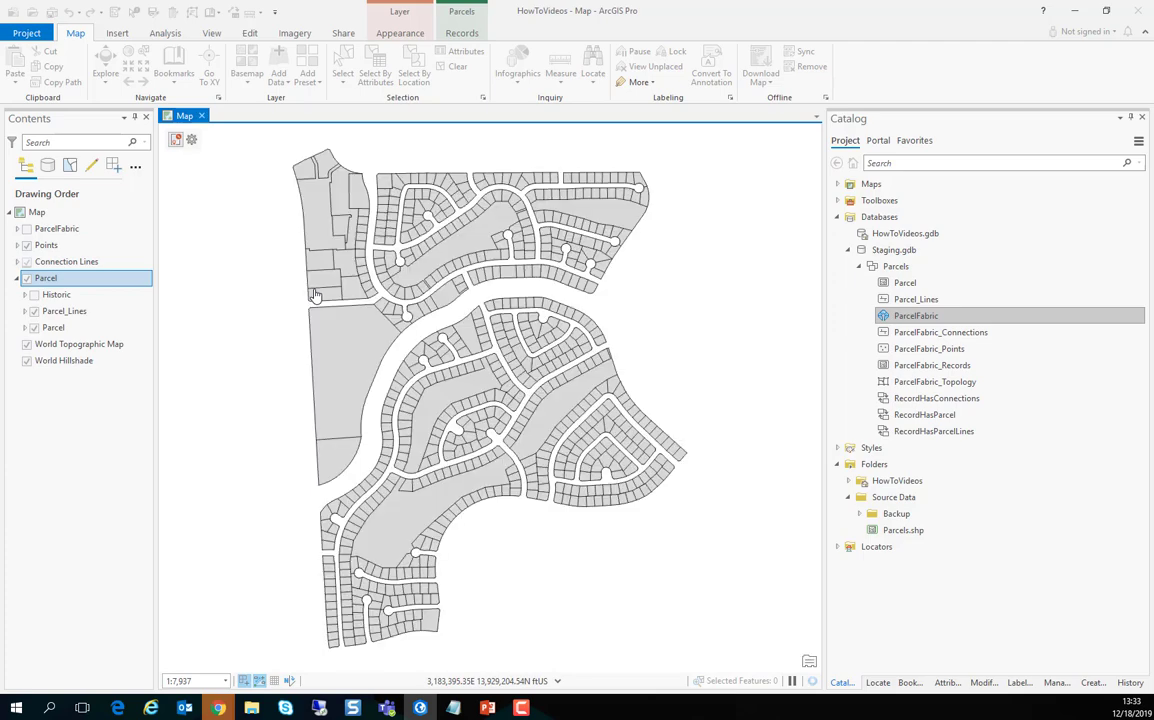
Hide the Points layer, then expand the ParcelFabric layer to show its sublayers and hide it
scroll(260, 310, "up", 2)
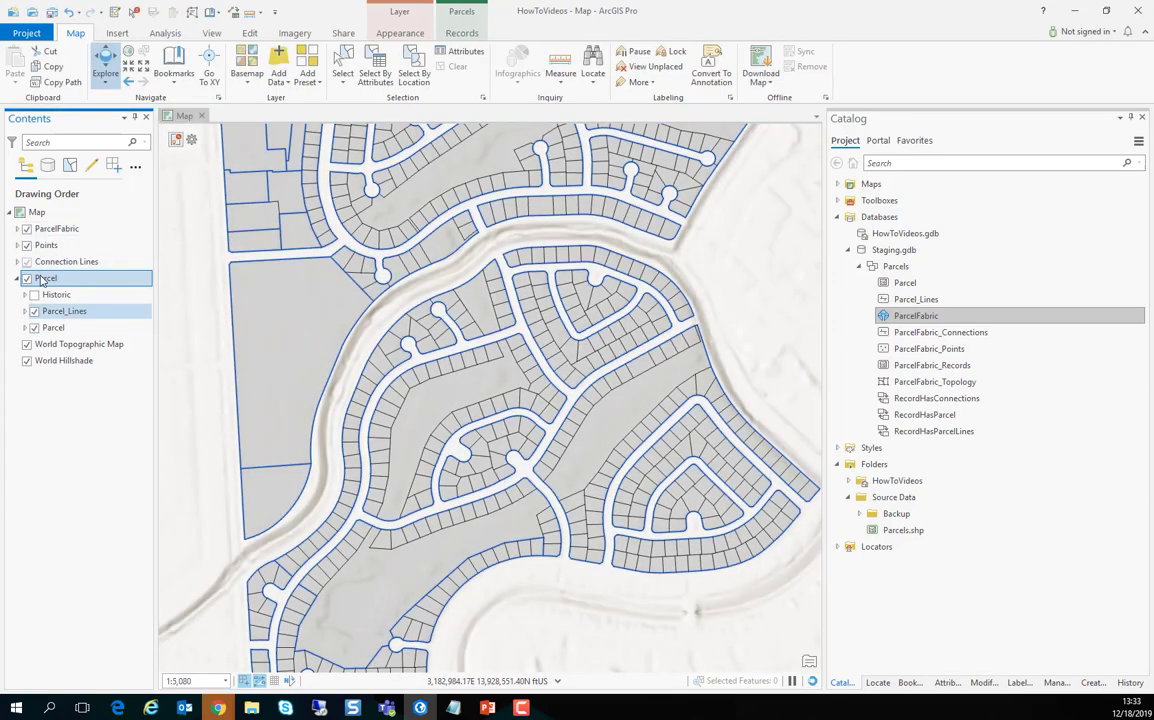
left_click(27, 245)
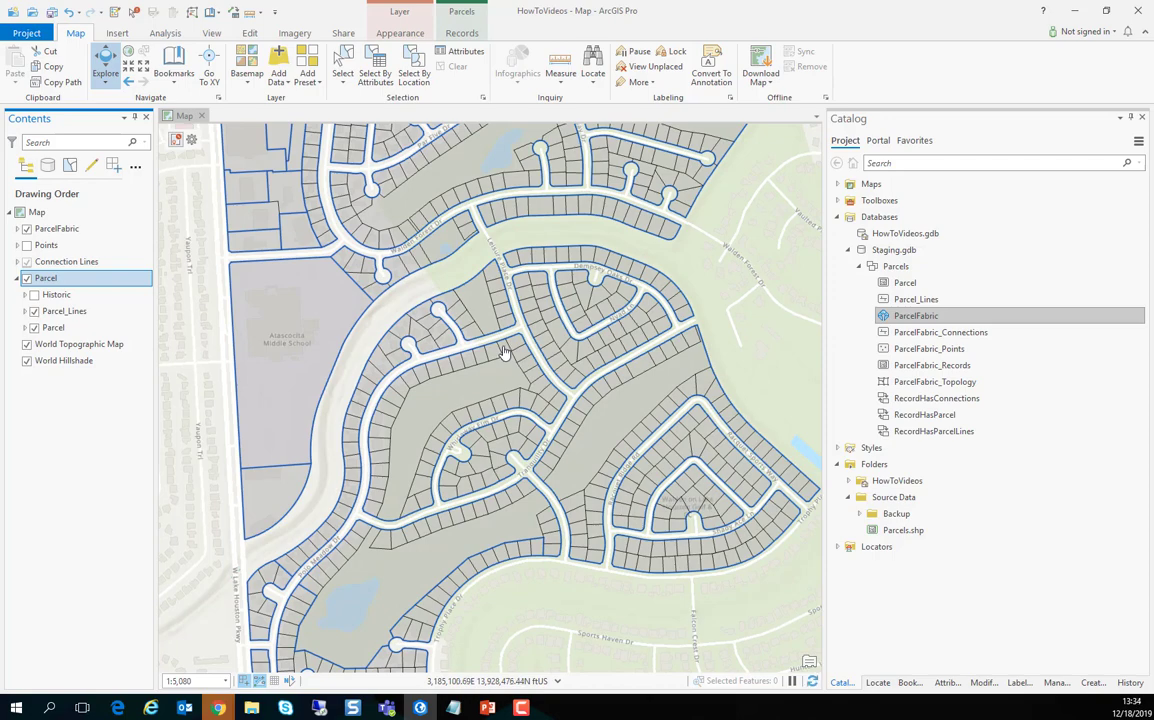
scroll(452, 340, "up", 2)
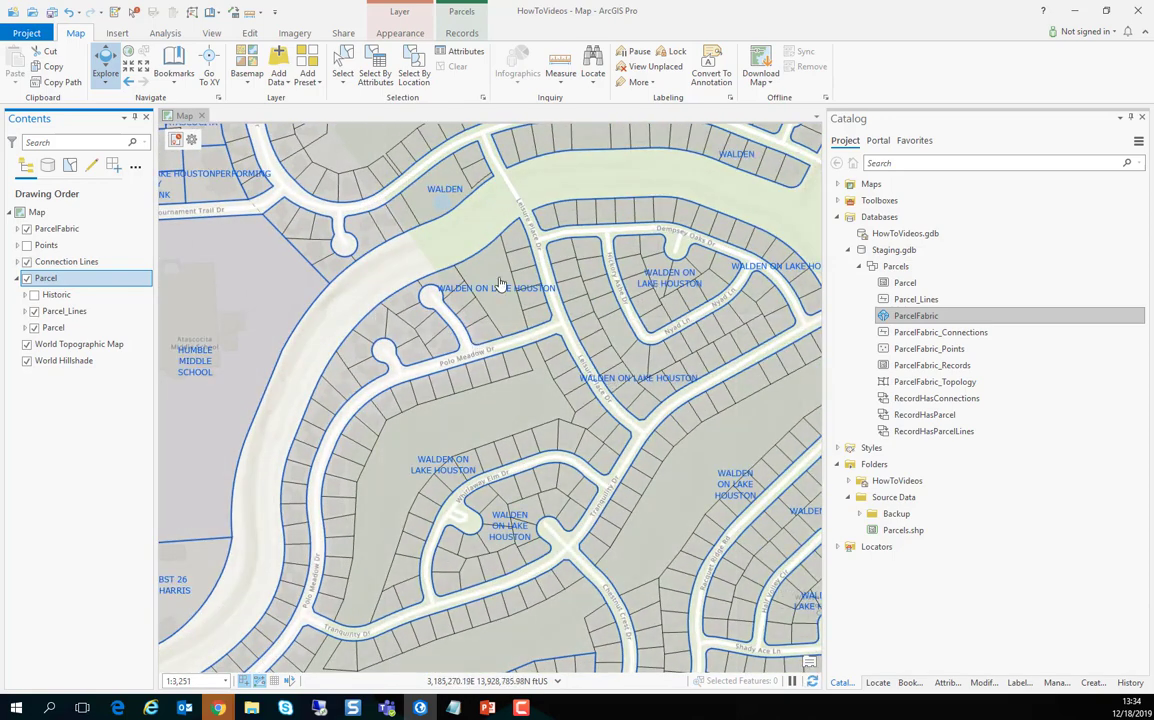
left_click(17, 229)
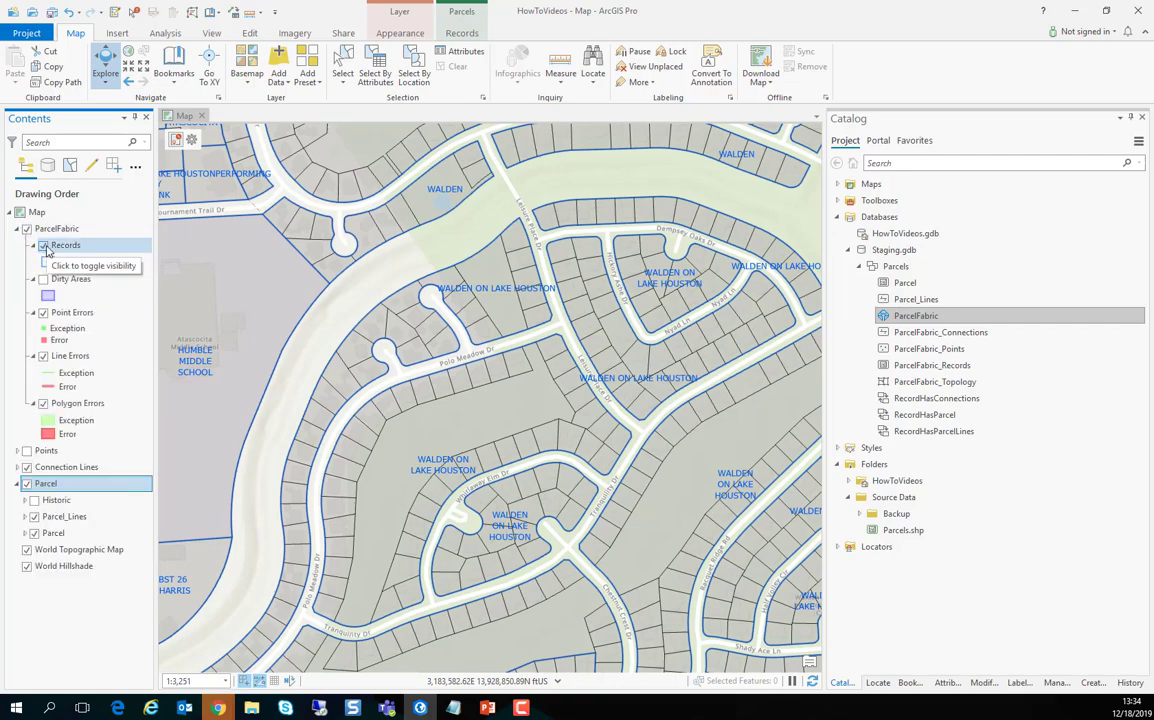
left_click(26, 228)
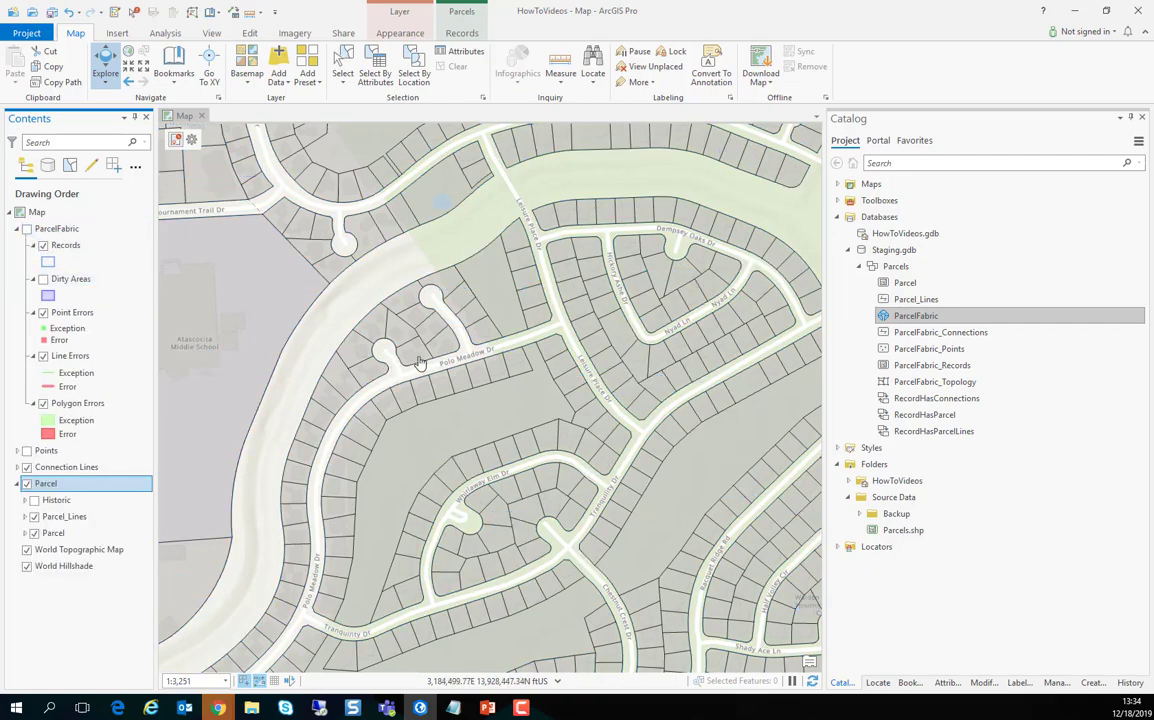
Pan to neighbouring numbered parcels and turn the Points and ParcelFabric layers back on
scroll(420, 362, "up", 5)
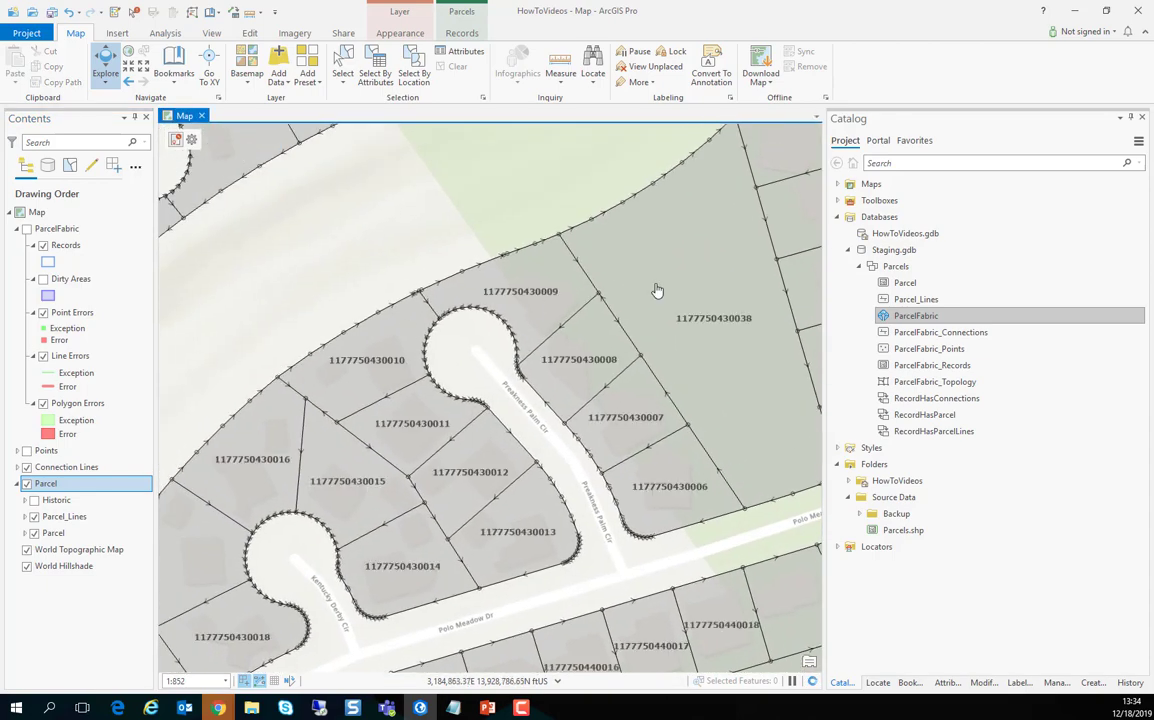
left_click_drag(659, 291, 374, 404)
scroll(504, 370, "up", 2)
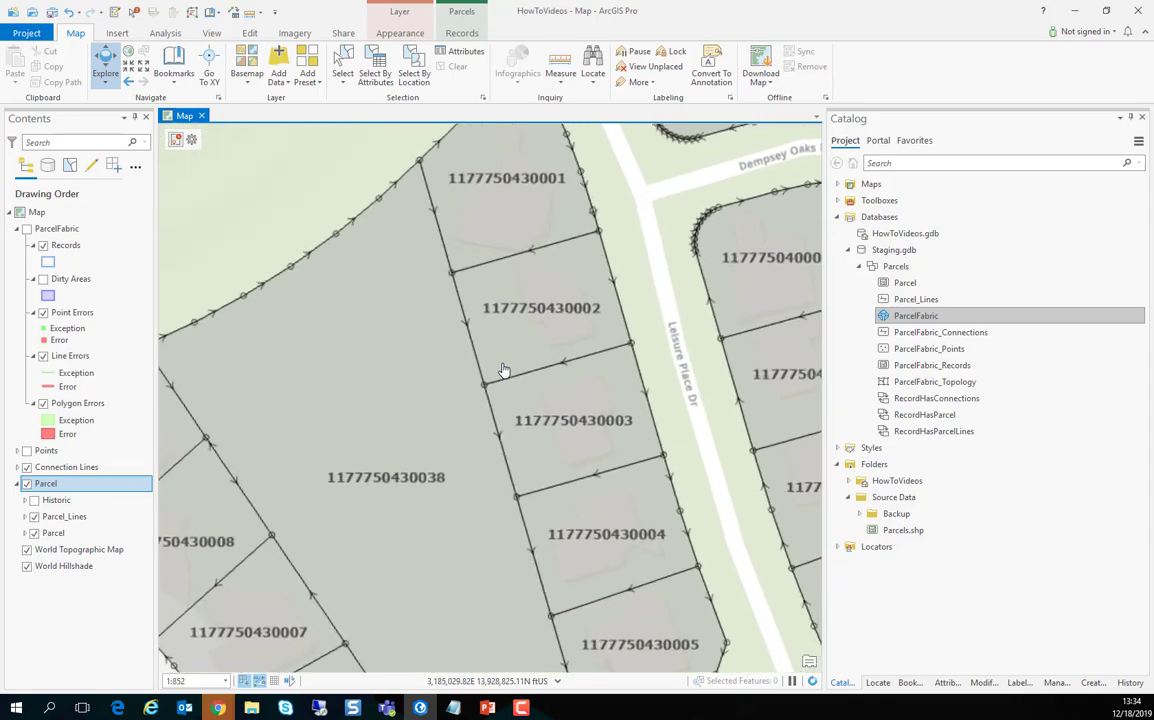
left_click(26, 451)
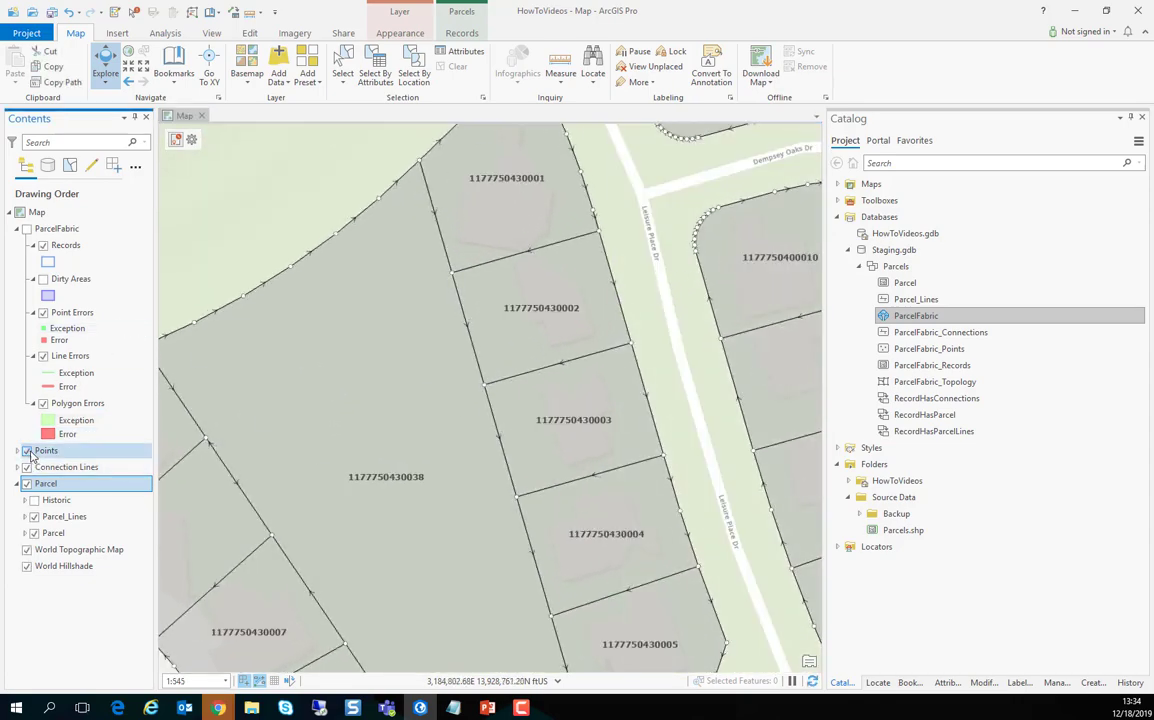
scroll(205, 443, "down", 6)
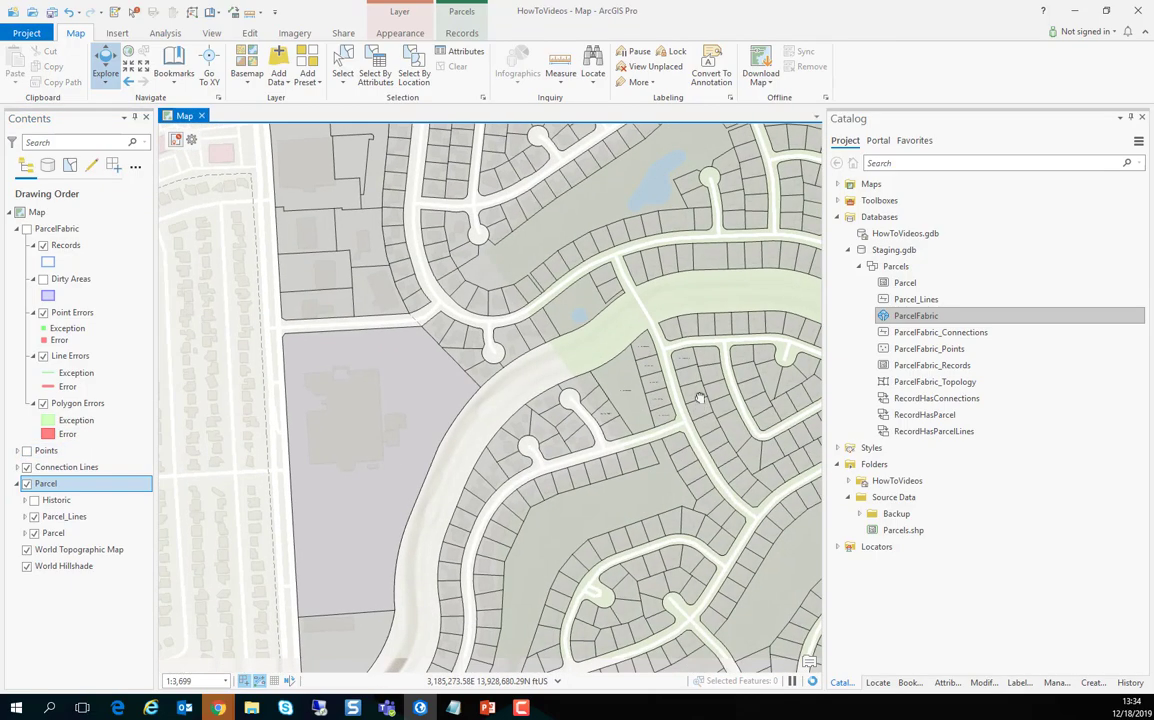
left_click(27, 229)
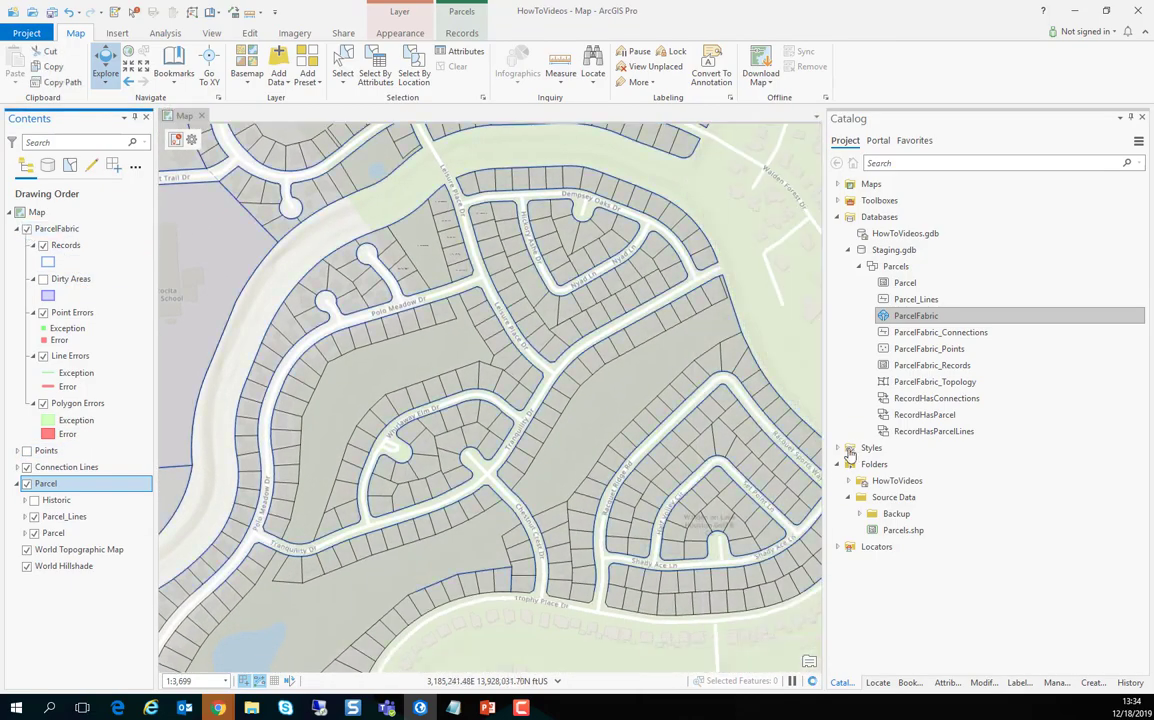